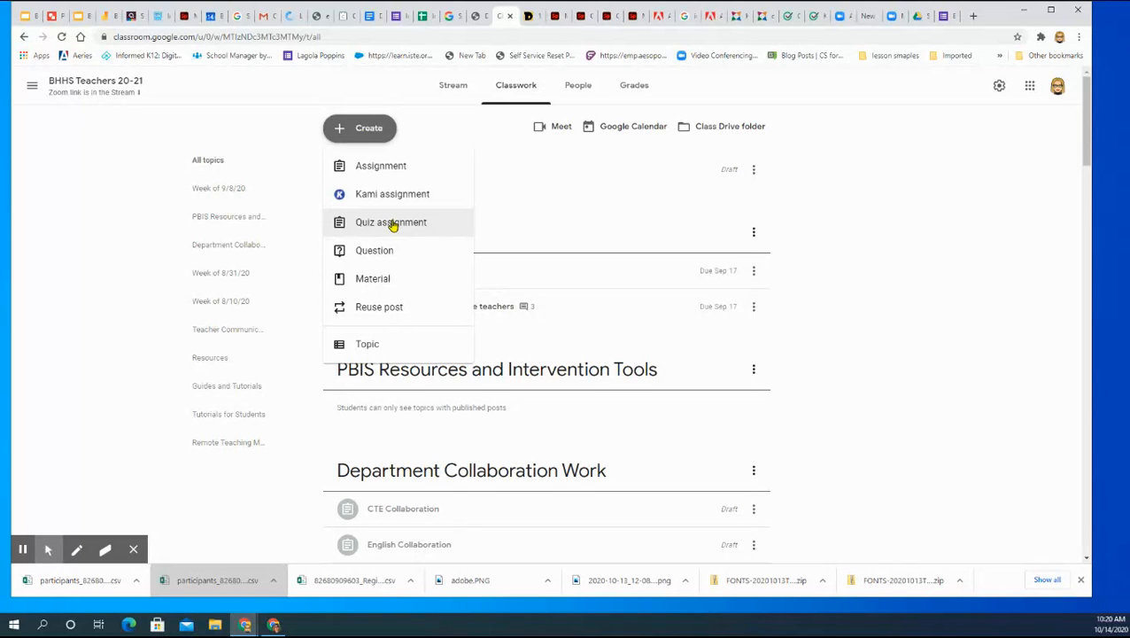
# Step: Create a quiz assignment in the class and title it "Example Quiz"
pyautogui.click(392, 223)
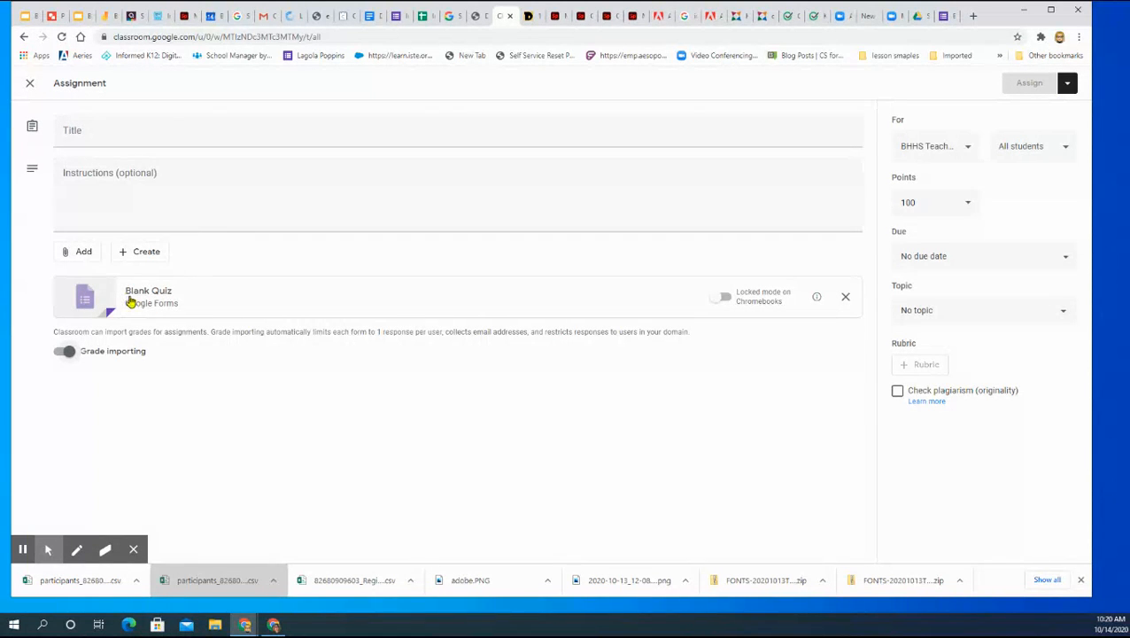
pyautogui.click(188, 130)
pyautogui.write('Example')
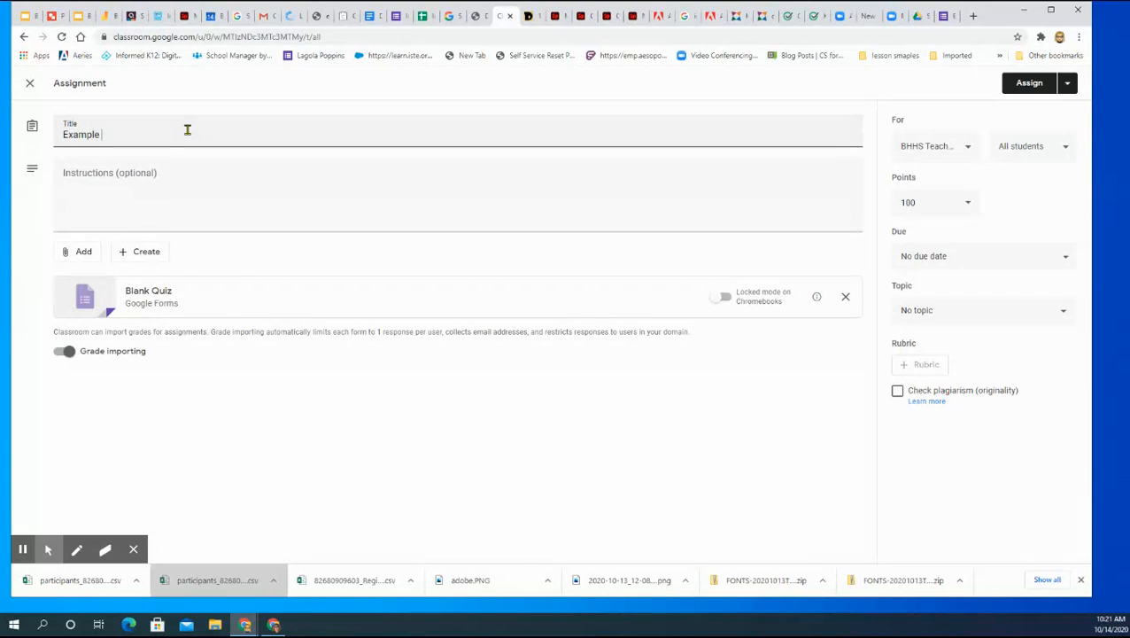
pyautogui.write(' Quiz')
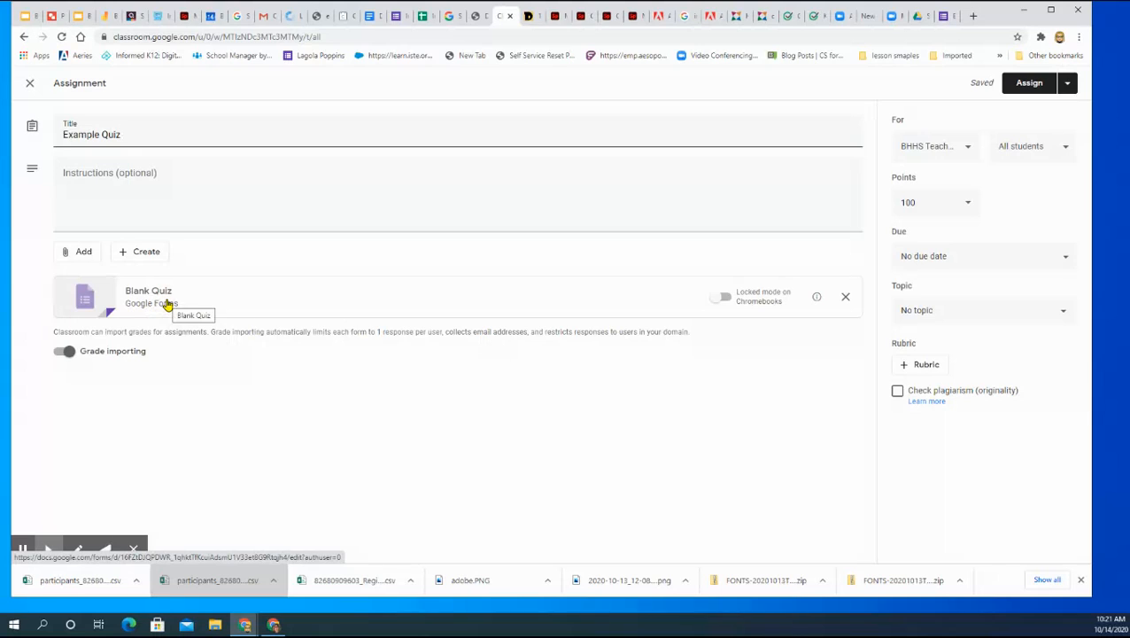
# Step: Replace the attached Blank Quiz with the existing "Example Quiz" form from Google Drive
pyautogui.click(846, 298)
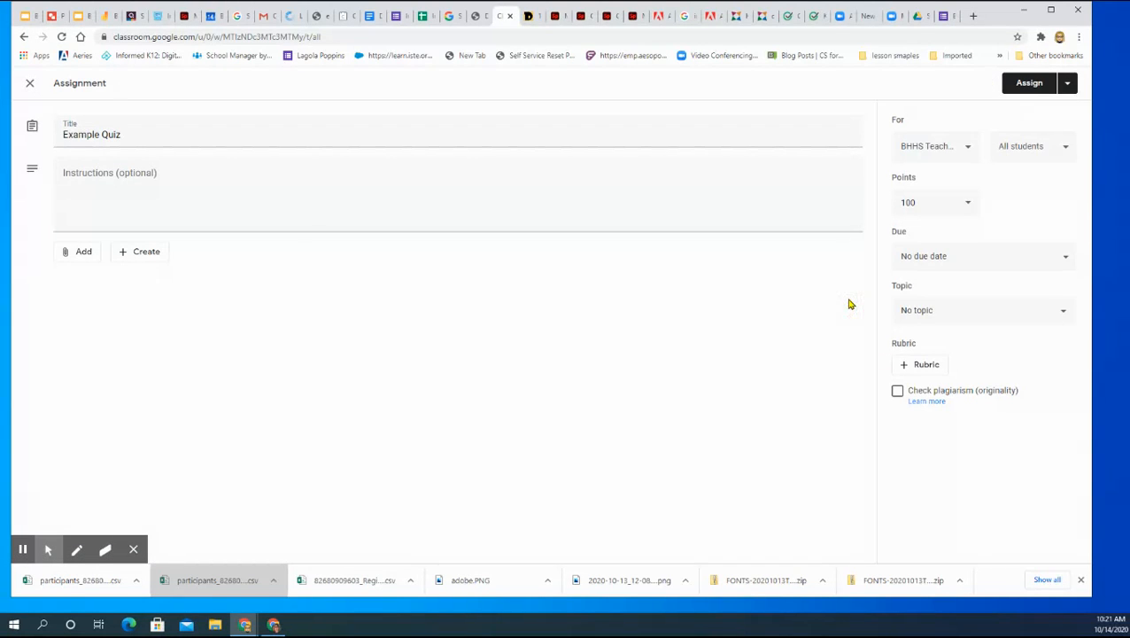
pyautogui.click(75, 254)
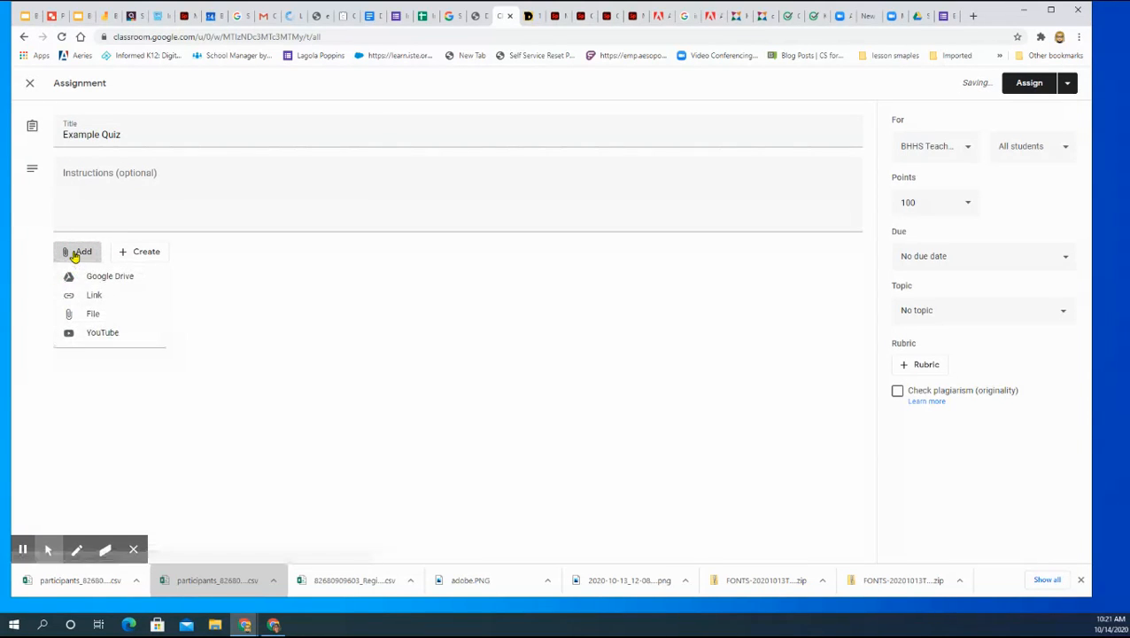
pyautogui.click(106, 277)
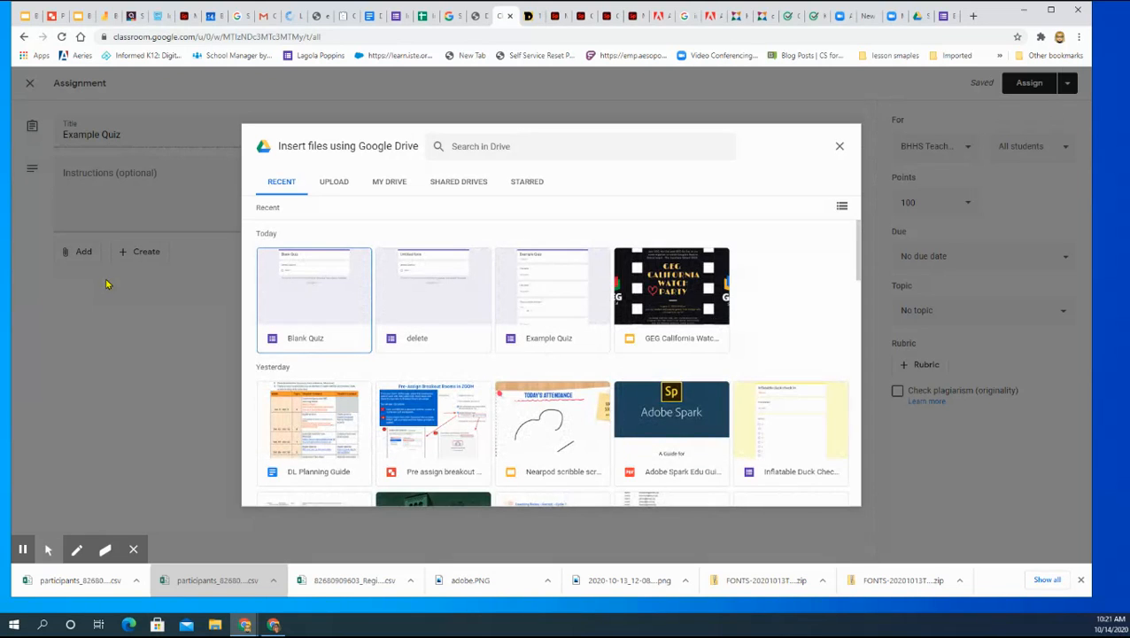
pyautogui.click(558, 292)
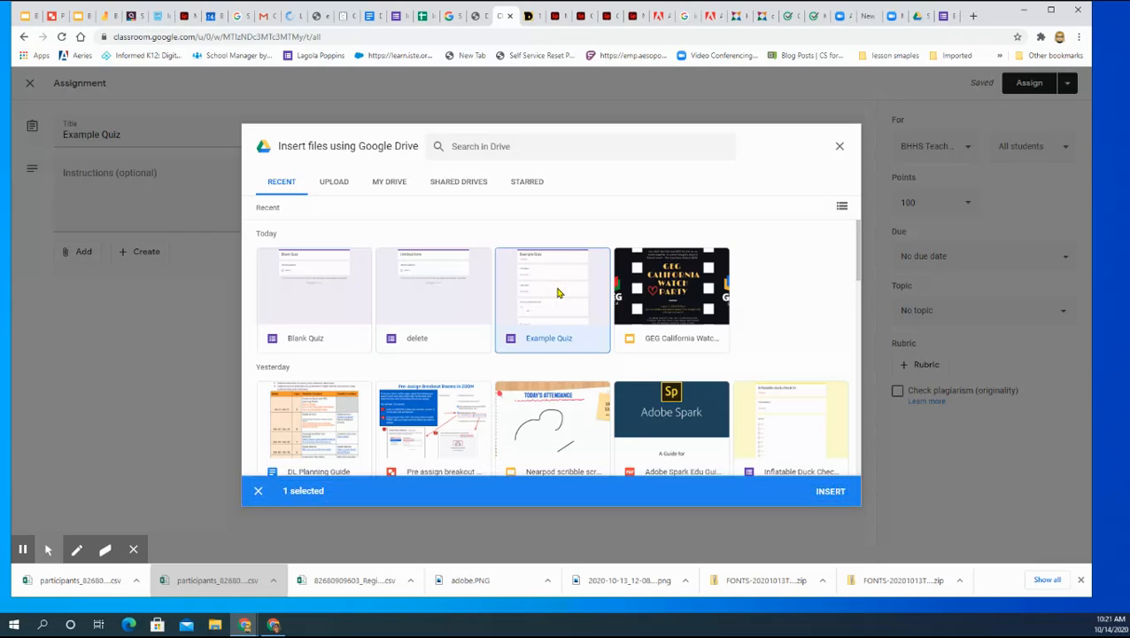
pyautogui.click(841, 498)
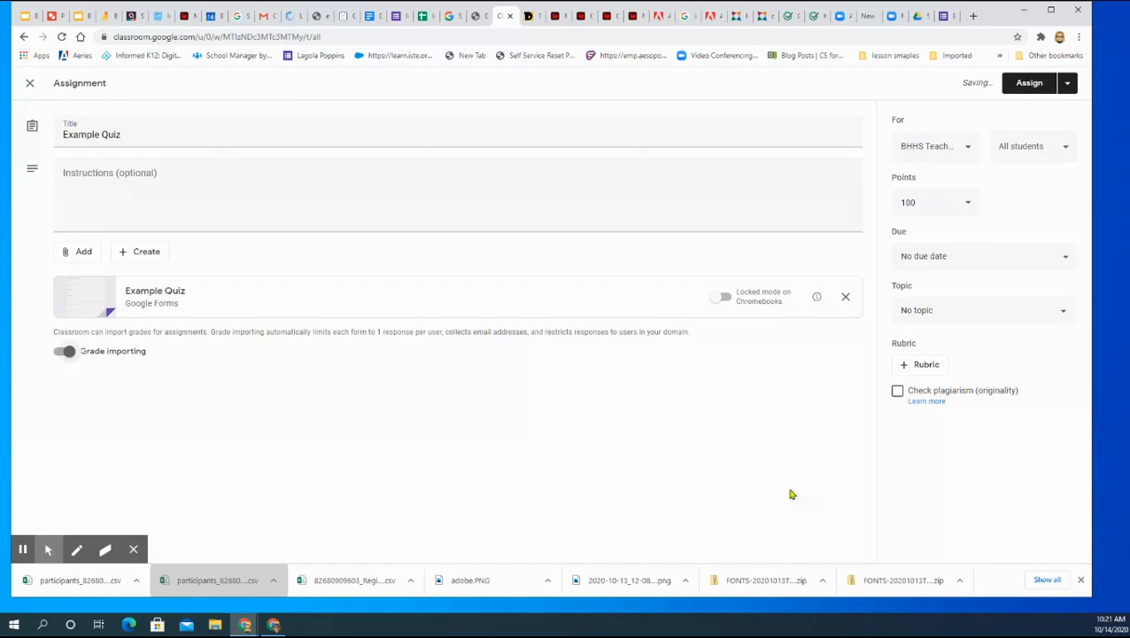
# Step: Set the assignment's points to 20, keeping grade importing on and no due date
pyautogui.click(63, 351)
pyautogui.click(67, 352)
pyautogui.click(966, 203)
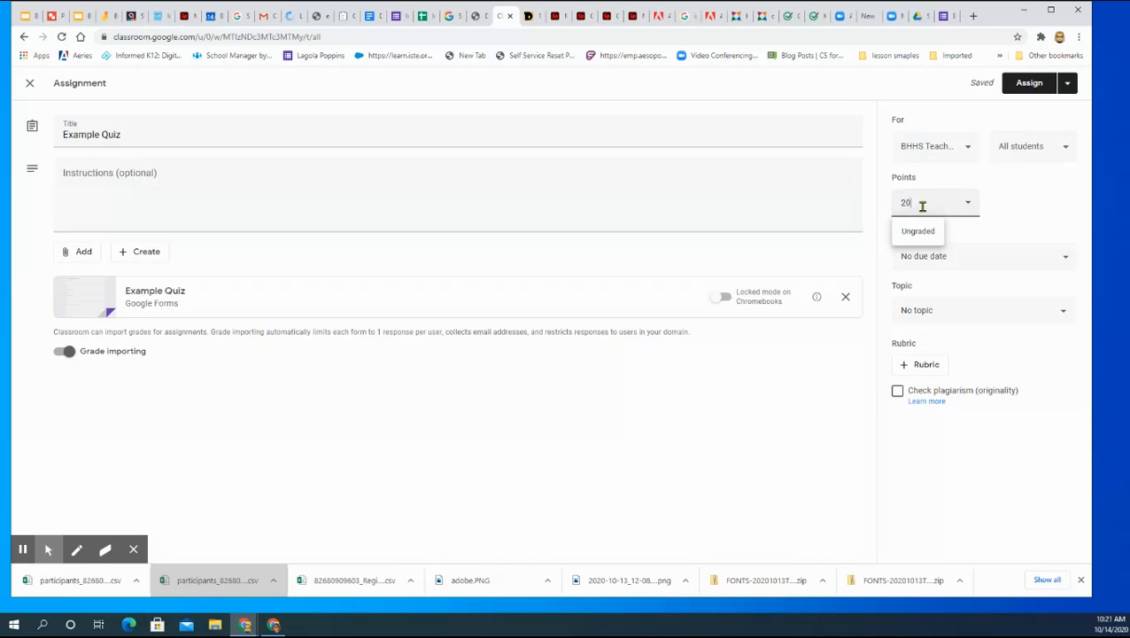
pyautogui.click(1020, 205)
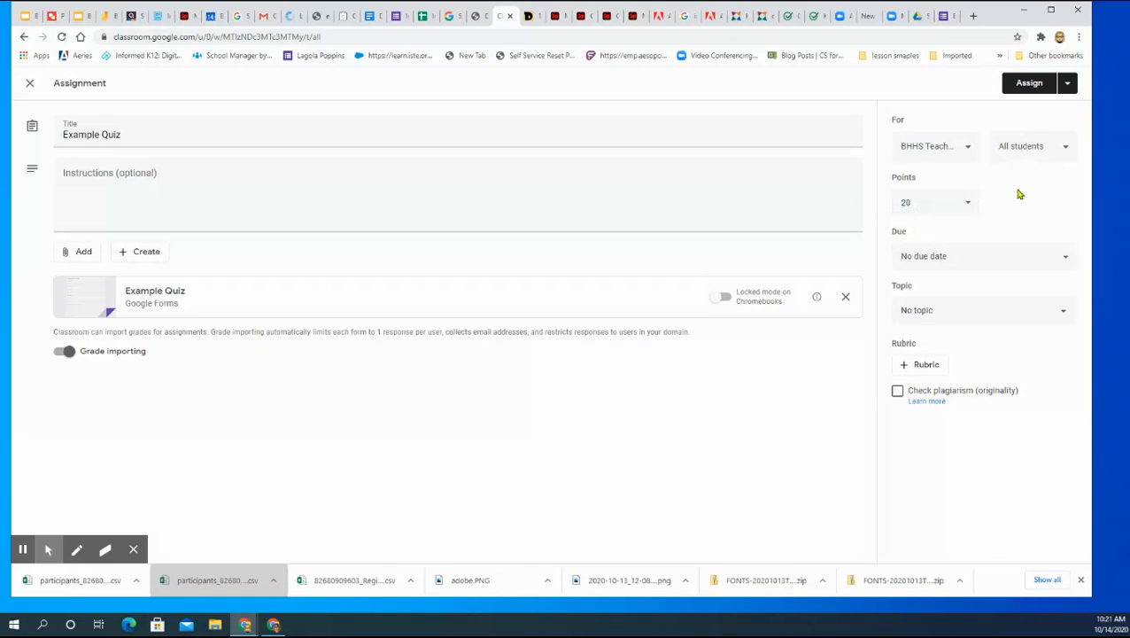
pyautogui.click(949, 261)
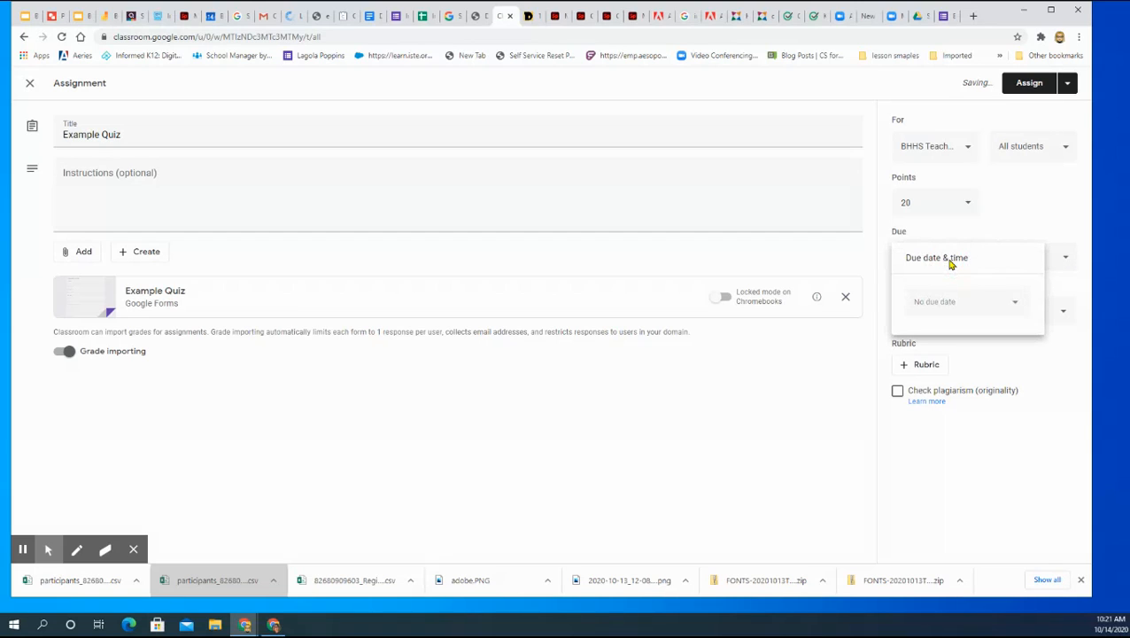
pyautogui.click(979, 224)
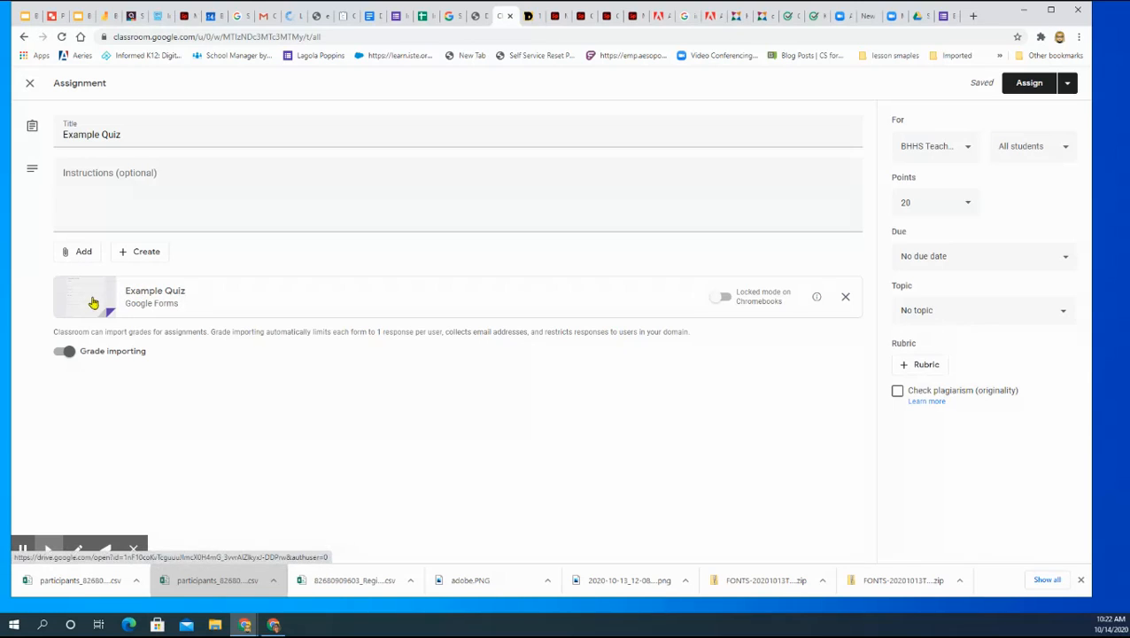
# Step: Open the attached Example Quiz form for editing and look over its questions
pyautogui.click(153, 301)
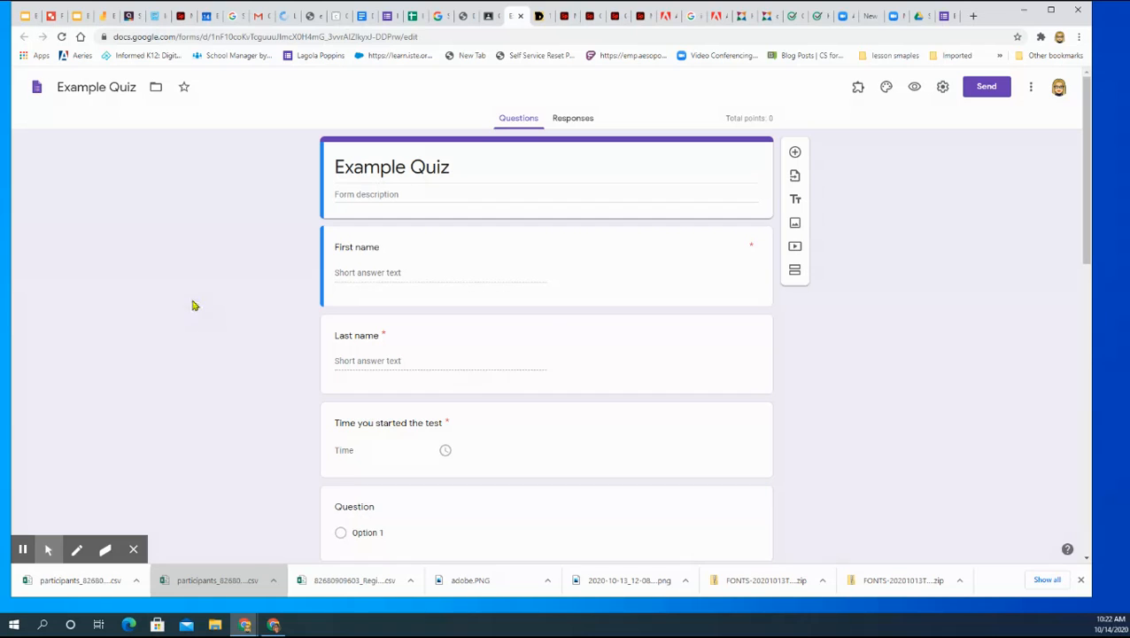
pyautogui.click(664, 249)
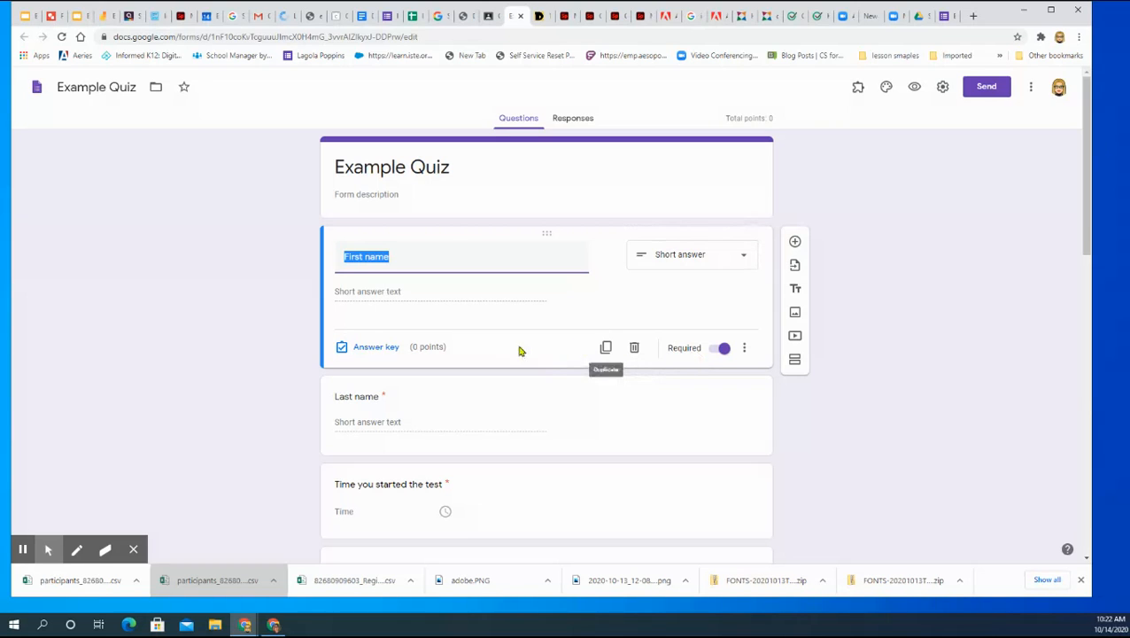
pyautogui.scroll(-1, 523, 432)
pyautogui.scroll(-3, 523, 431)
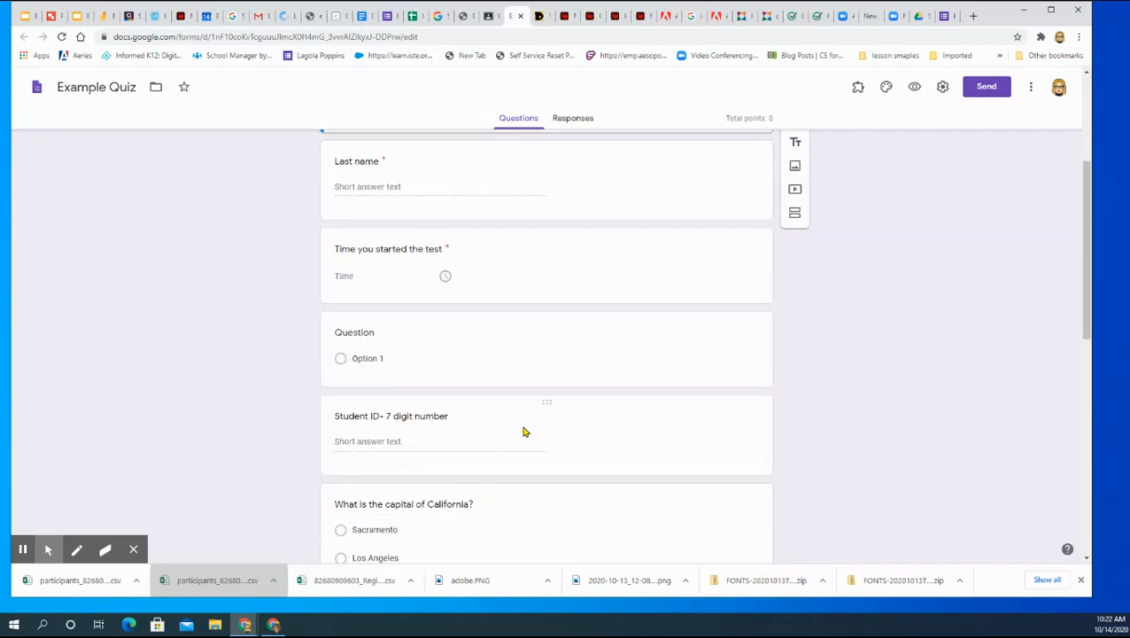
pyautogui.scroll(4, 523, 432)
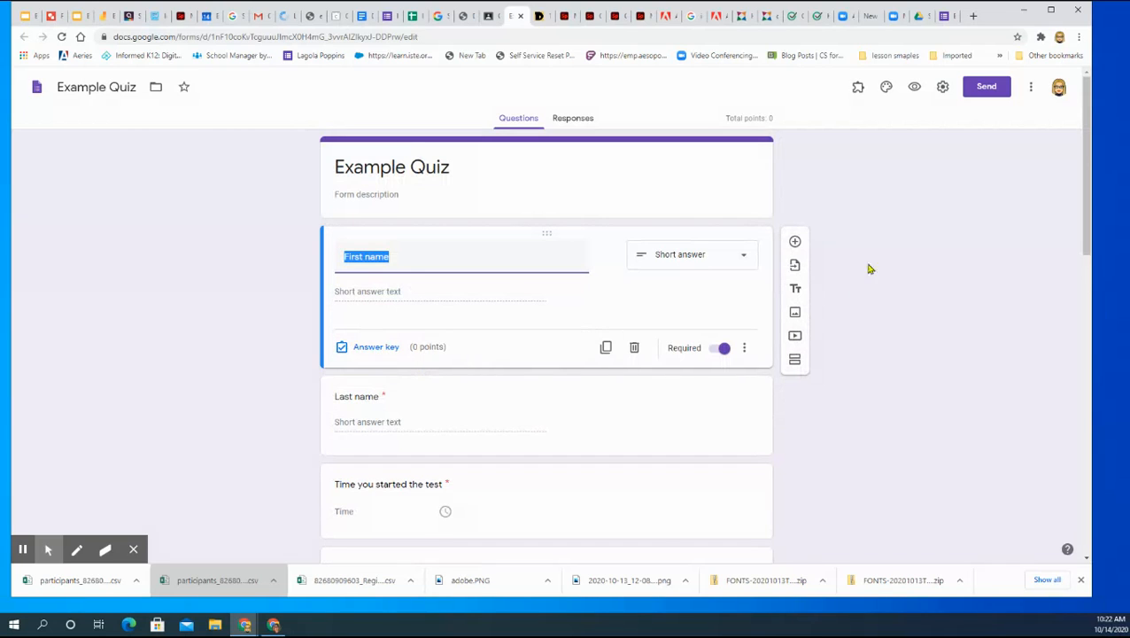
# Step: Review the form's general settings and turn off the link to submit another response
pyautogui.click(943, 89)
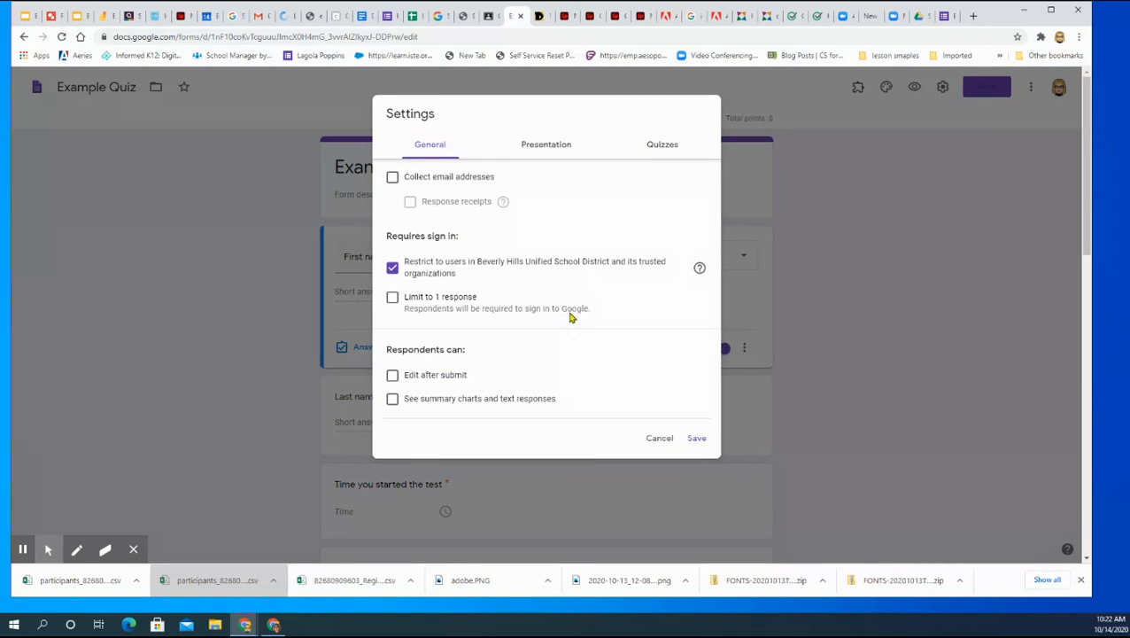
pyautogui.scroll(-1, 675, 346)
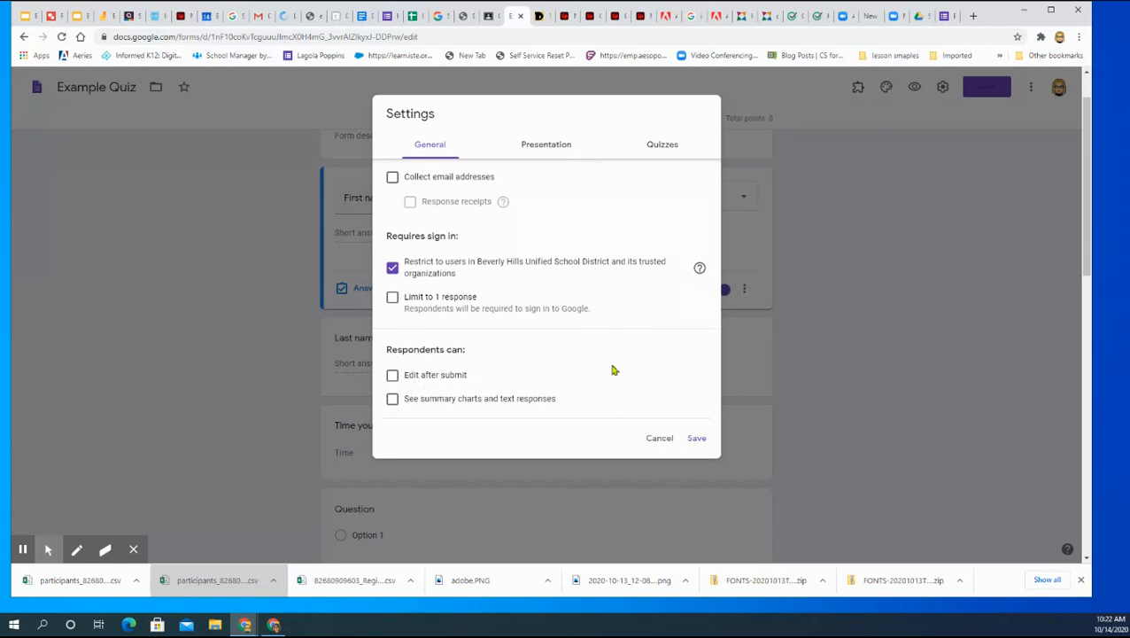
pyautogui.click(537, 149)
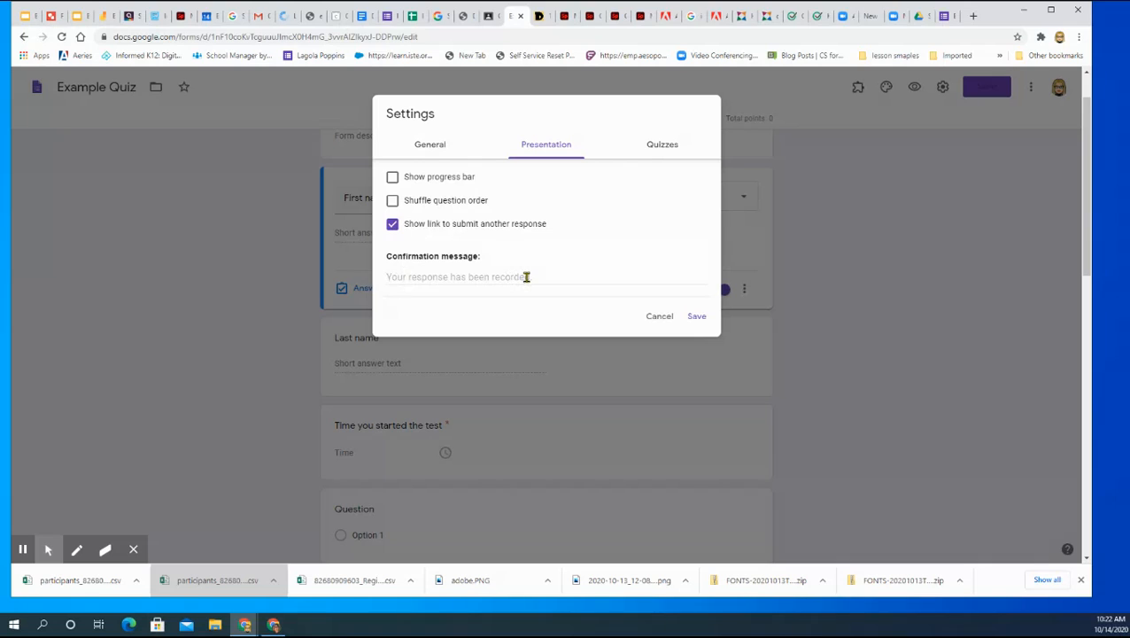
pyautogui.click(393, 225)
# Step: Release quiz grades later after manual review, hide missed questions, correct answers and point values from respondents, and save the settings
pyautogui.click(666, 145)
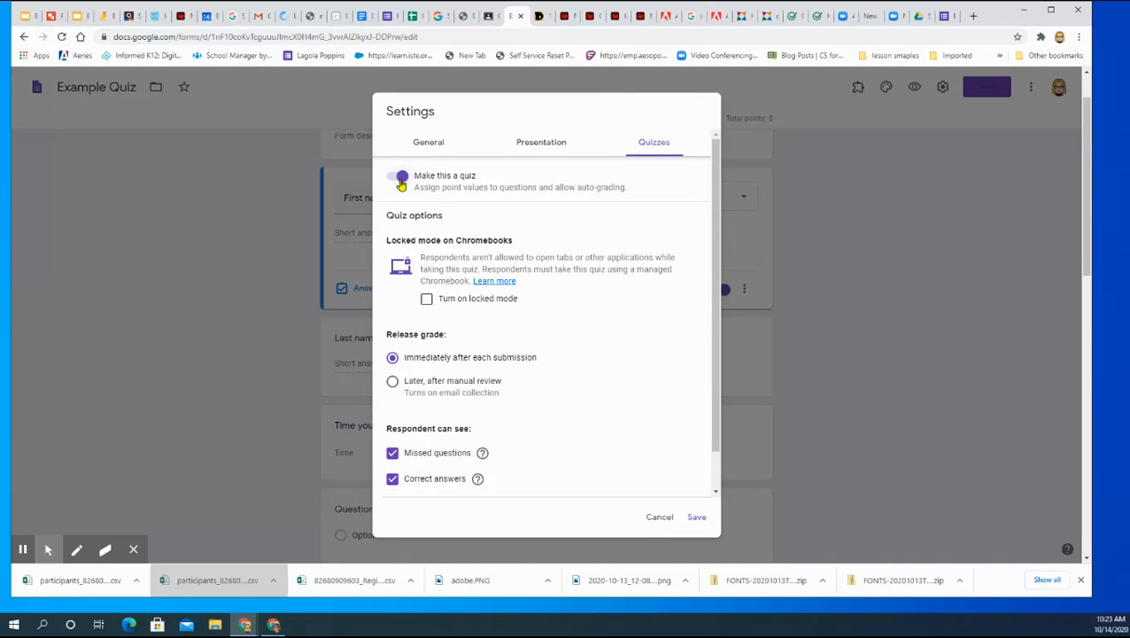
pyautogui.click(390, 383)
pyautogui.scroll(-1, 560, 390)
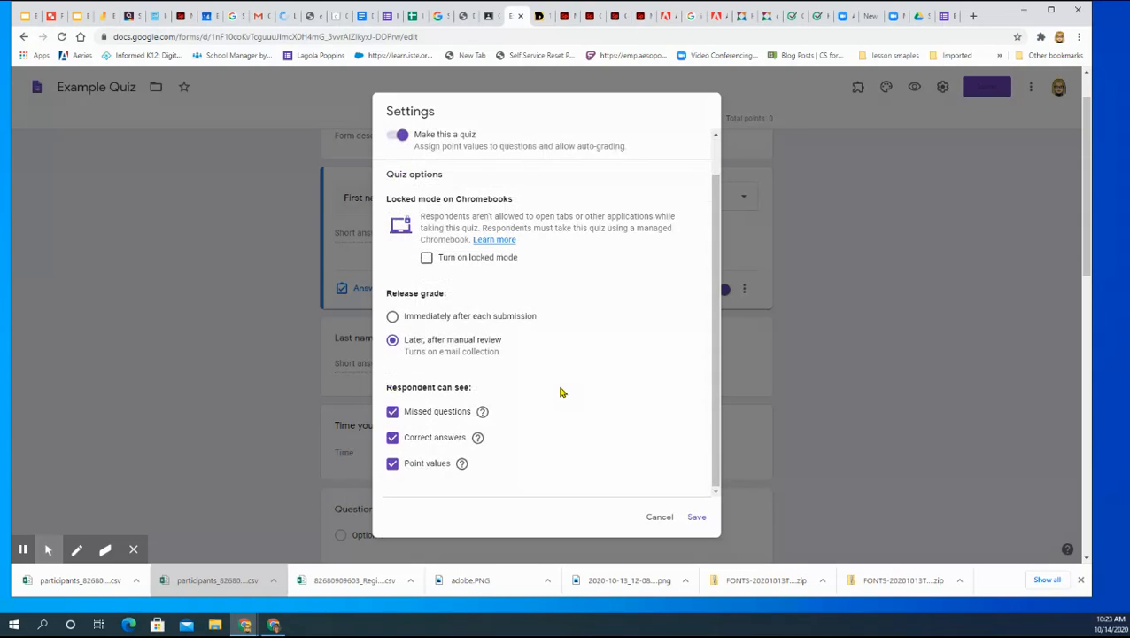
pyautogui.click(392, 411)
pyautogui.click(392, 437)
pyautogui.click(393, 463)
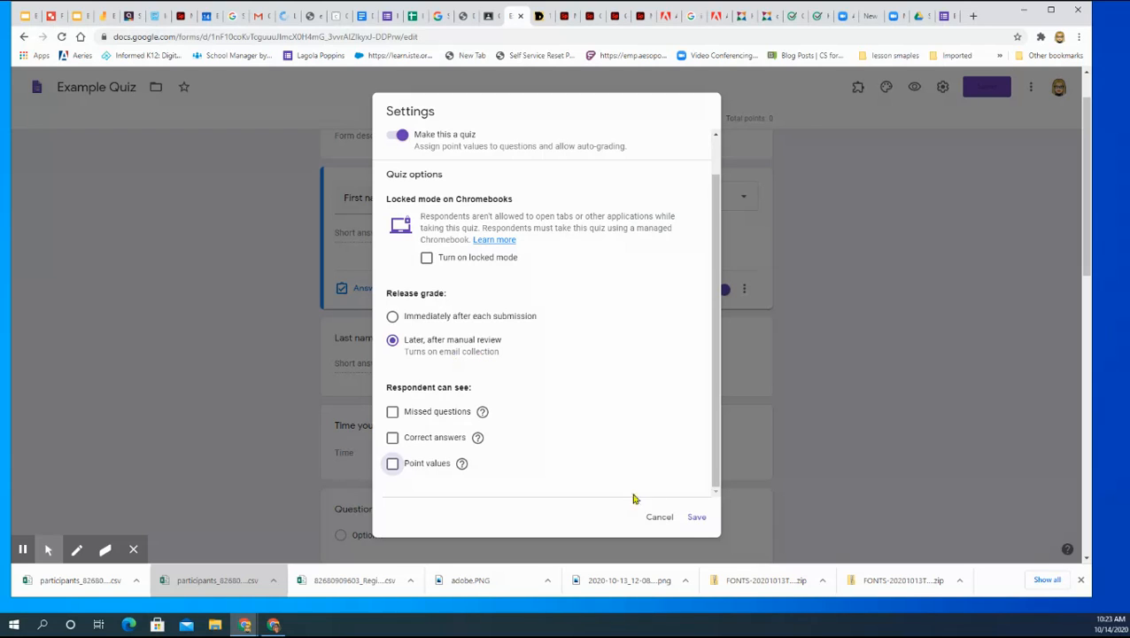
pyautogui.click(696, 521)
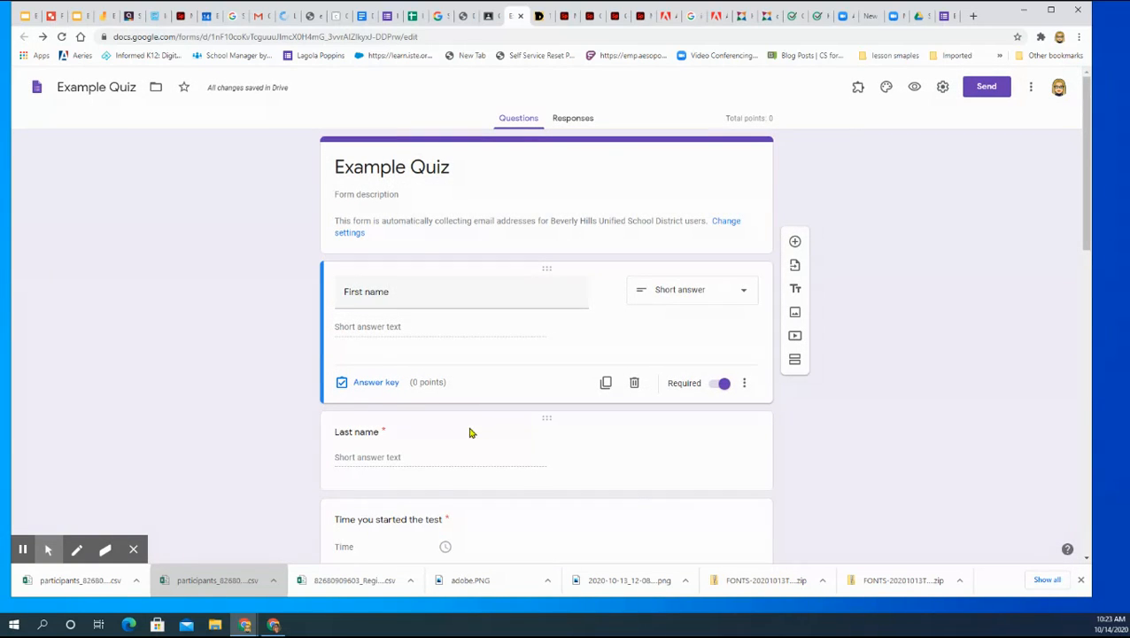
# Step: Delete the empty multiple-choice question below "Time you started the test"
pyautogui.scroll(-2, 469, 427)
pyautogui.scroll(-1, 470, 433)
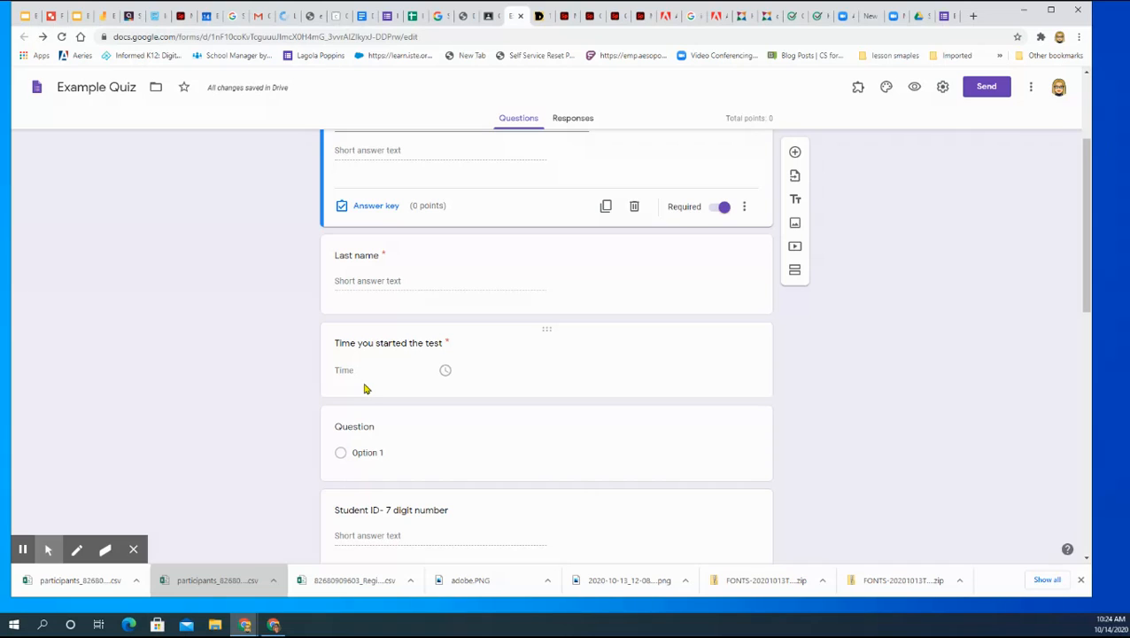
pyautogui.scroll(-1, 462, 434)
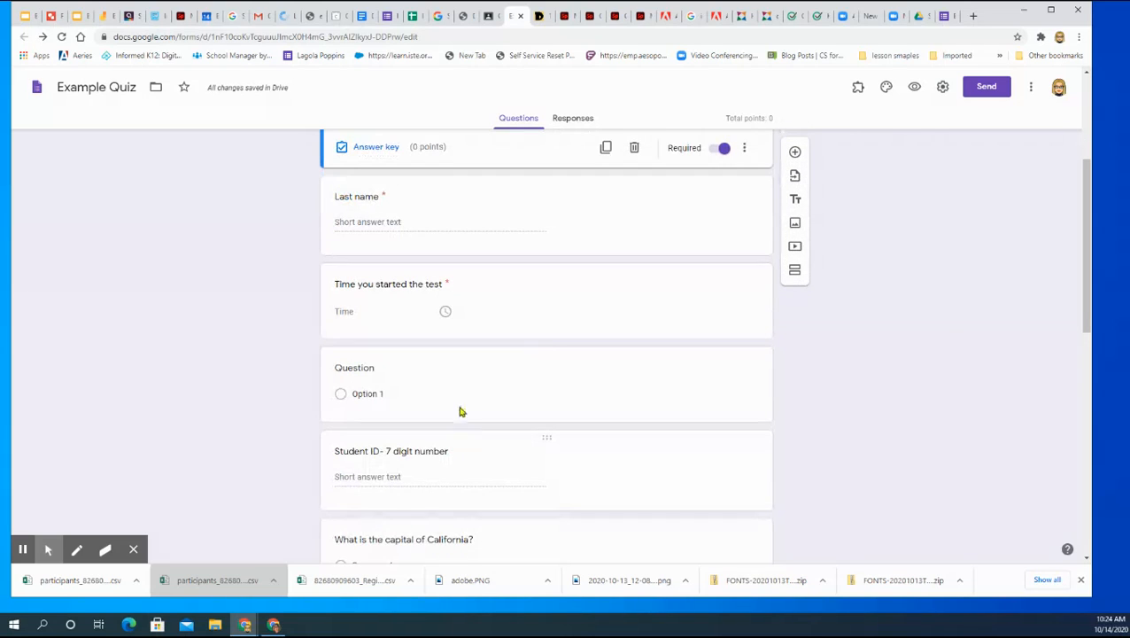
pyautogui.click(630, 378)
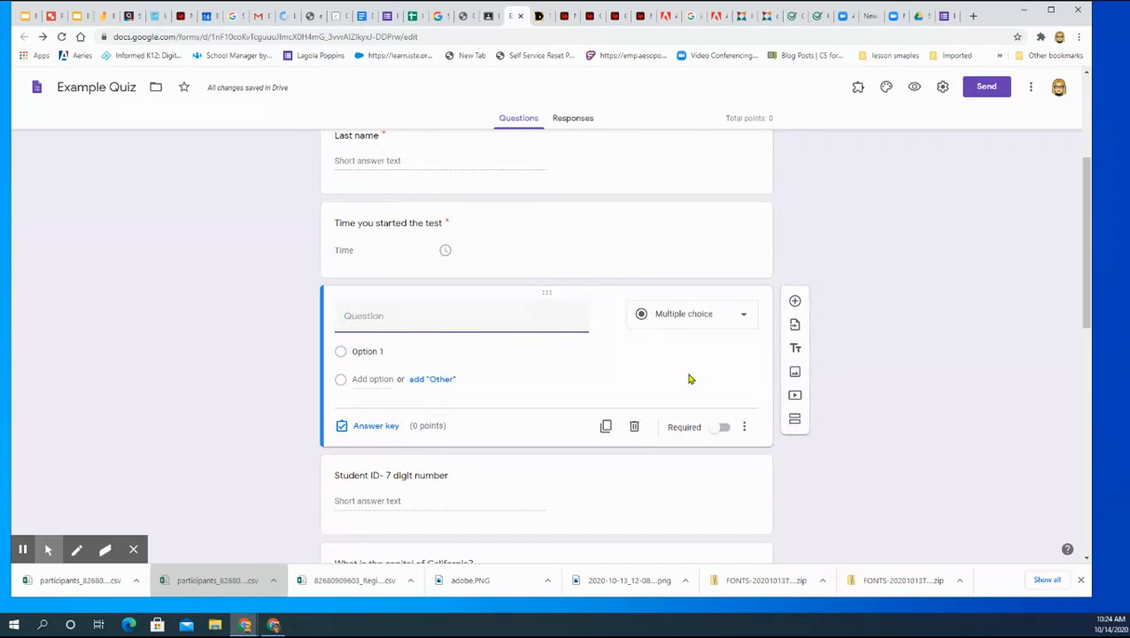
pyautogui.click(634, 432)
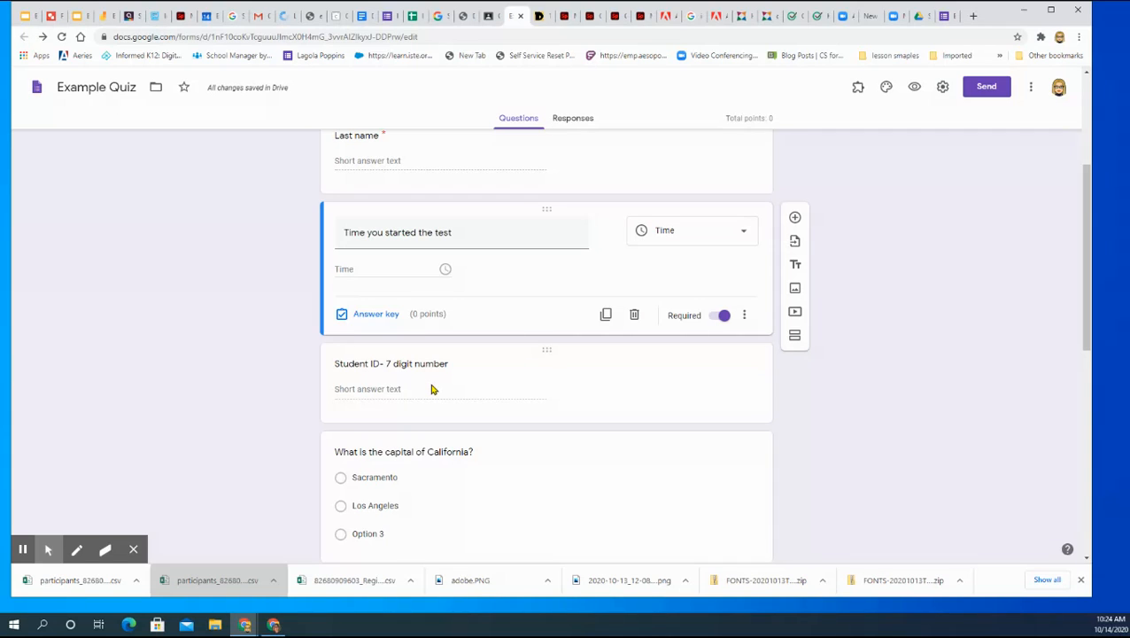
# Step: Make the question "What is the capital of California?" required
pyautogui.scroll(-1, 434, 388)
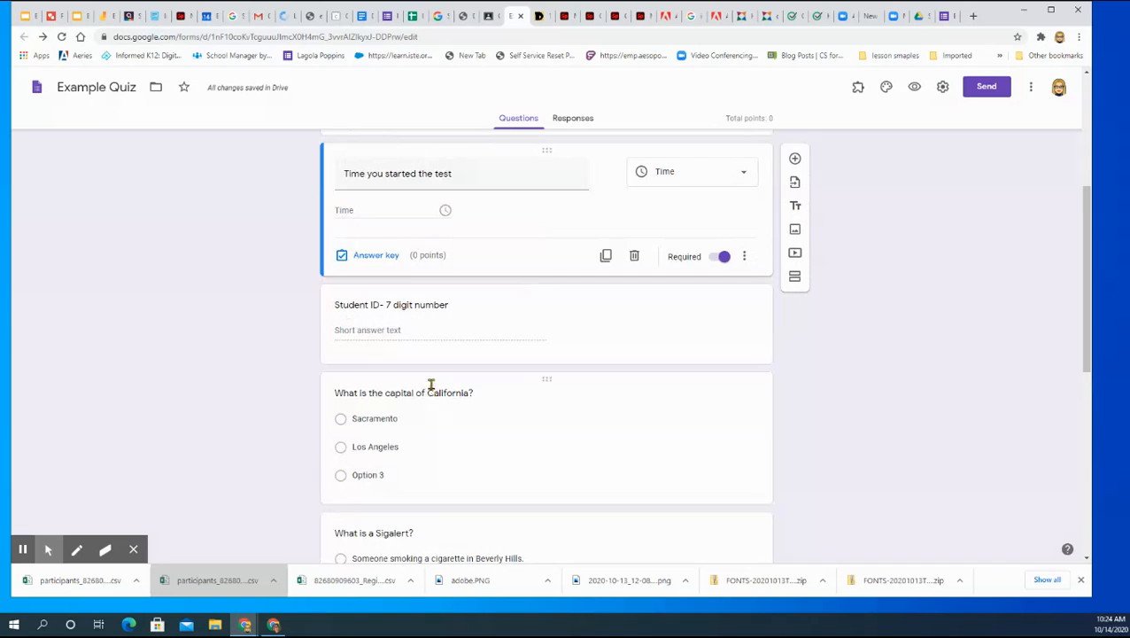
pyautogui.scroll(-2, 434, 389)
pyautogui.click(478, 342)
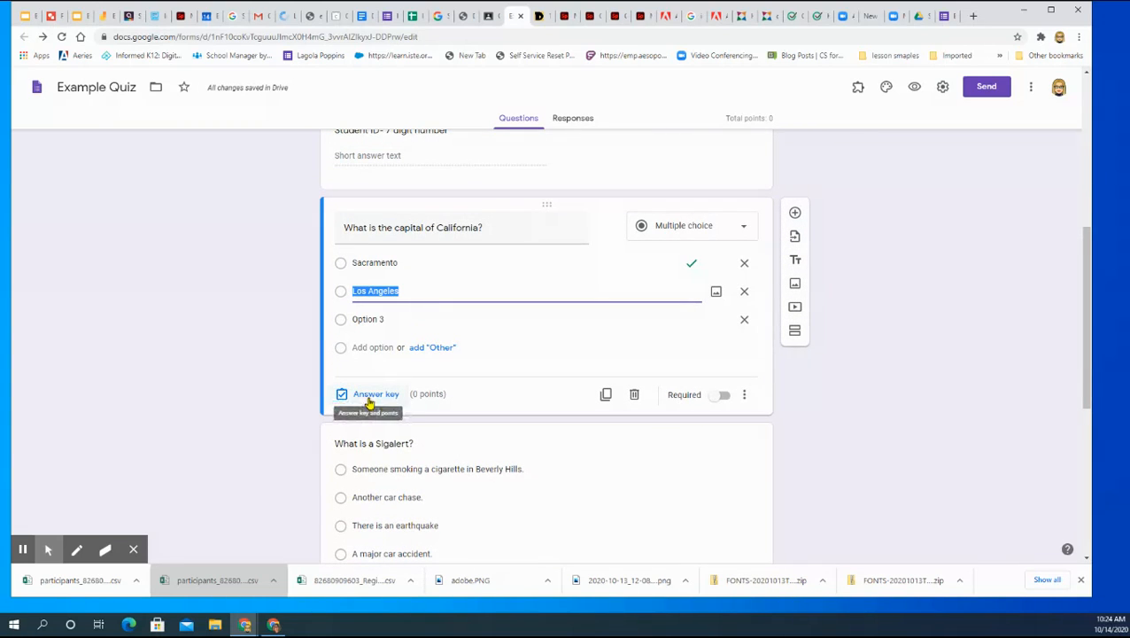
pyautogui.click(717, 395)
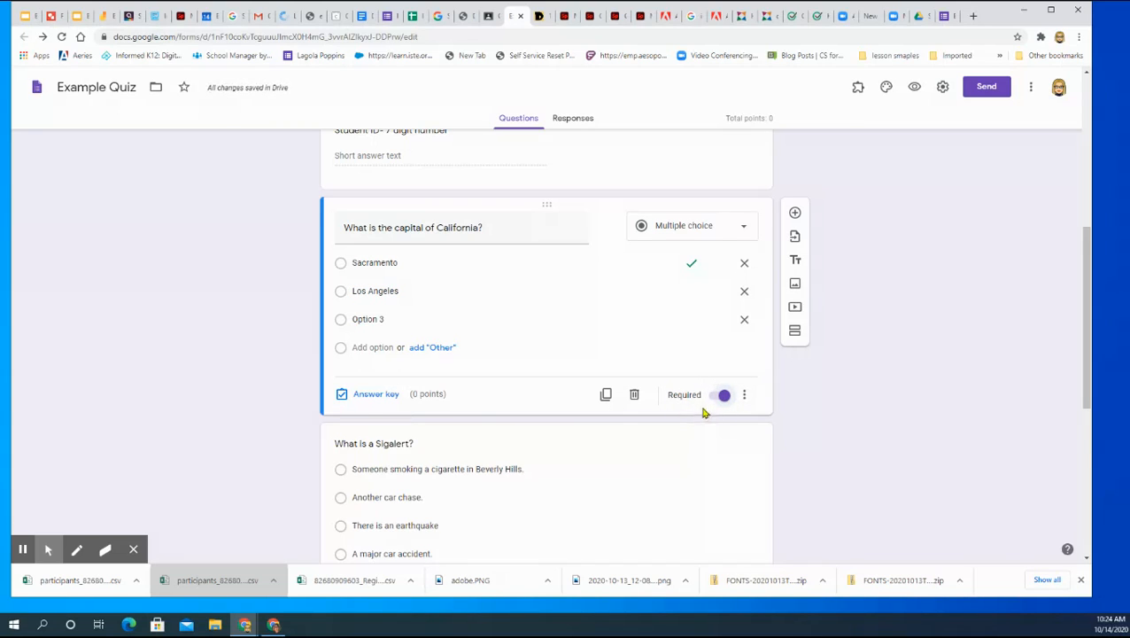
# Step: Assign 5 points to the California capital question in its answer key and turn on shuffled option order
pyautogui.click(378, 396)
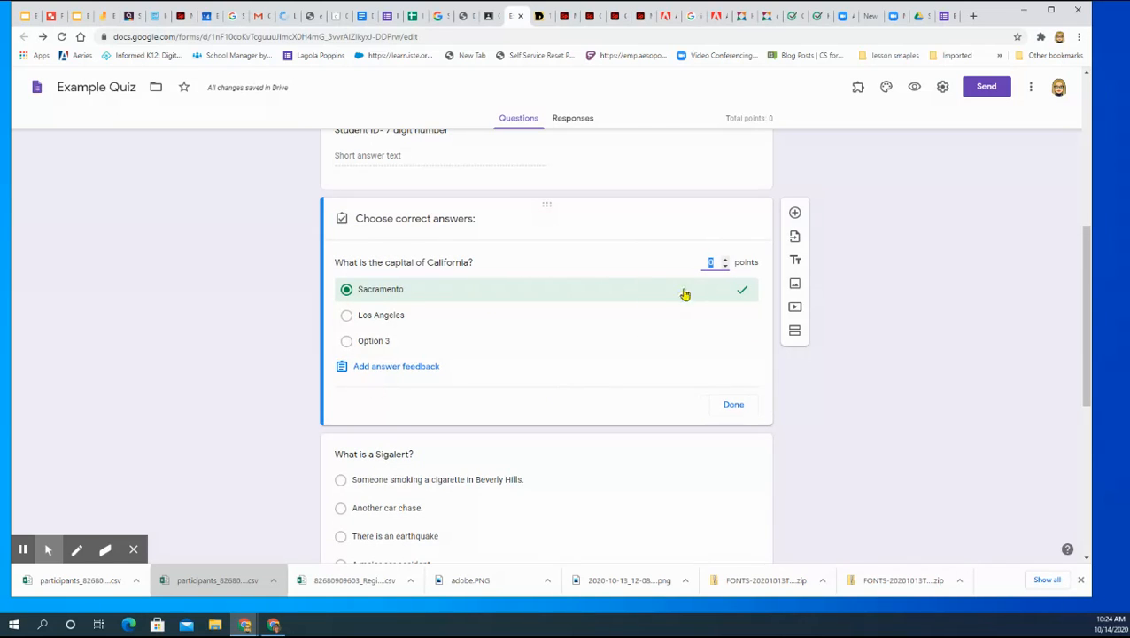
pyautogui.click(725, 262)
pyautogui.click(724, 262)
pyautogui.click(724, 262)
pyautogui.click(724, 262)
pyautogui.click(727, 406)
pyautogui.click(745, 398)
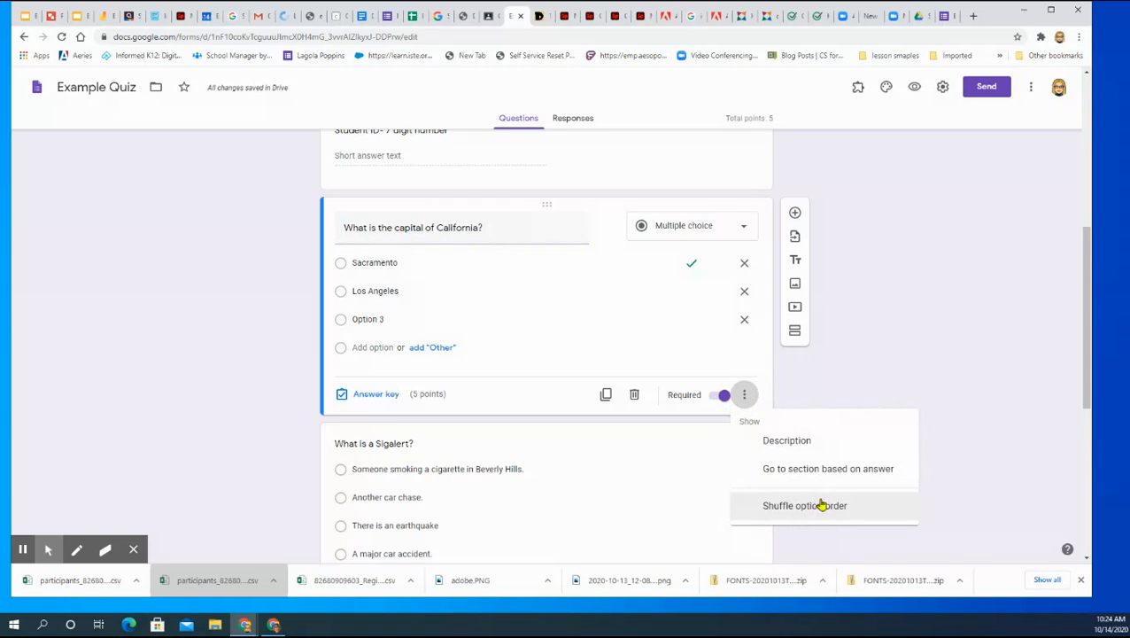
pyautogui.click(794, 504)
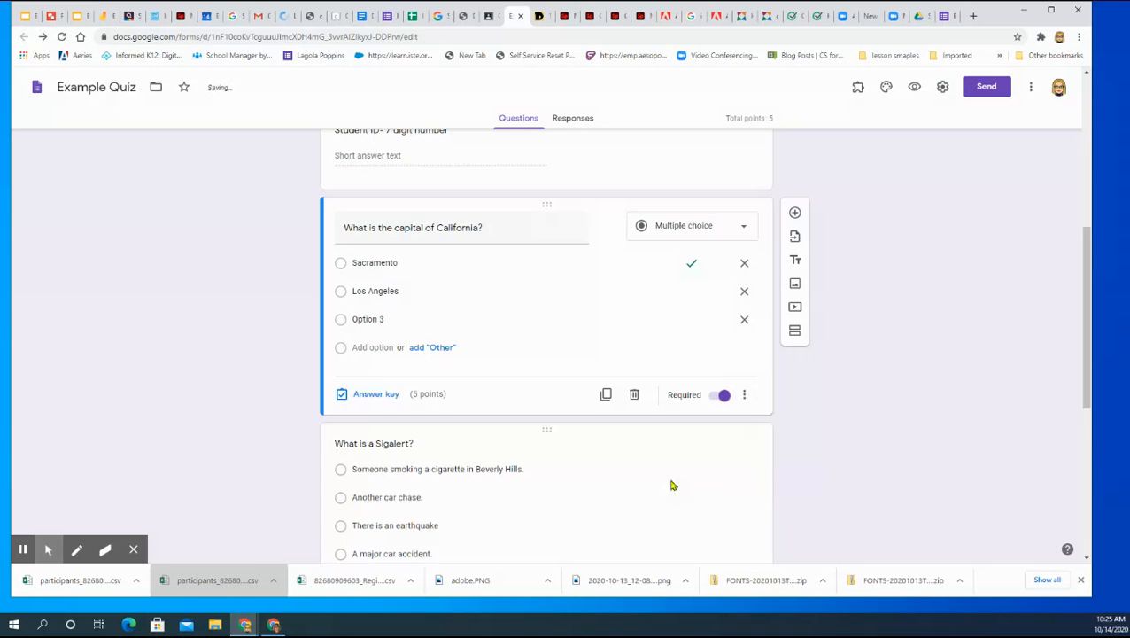
# Step: Make the question "What is a Sigalert?" required
pyautogui.scroll(-1, 622, 474)
pyautogui.scroll(-1, 624, 469)
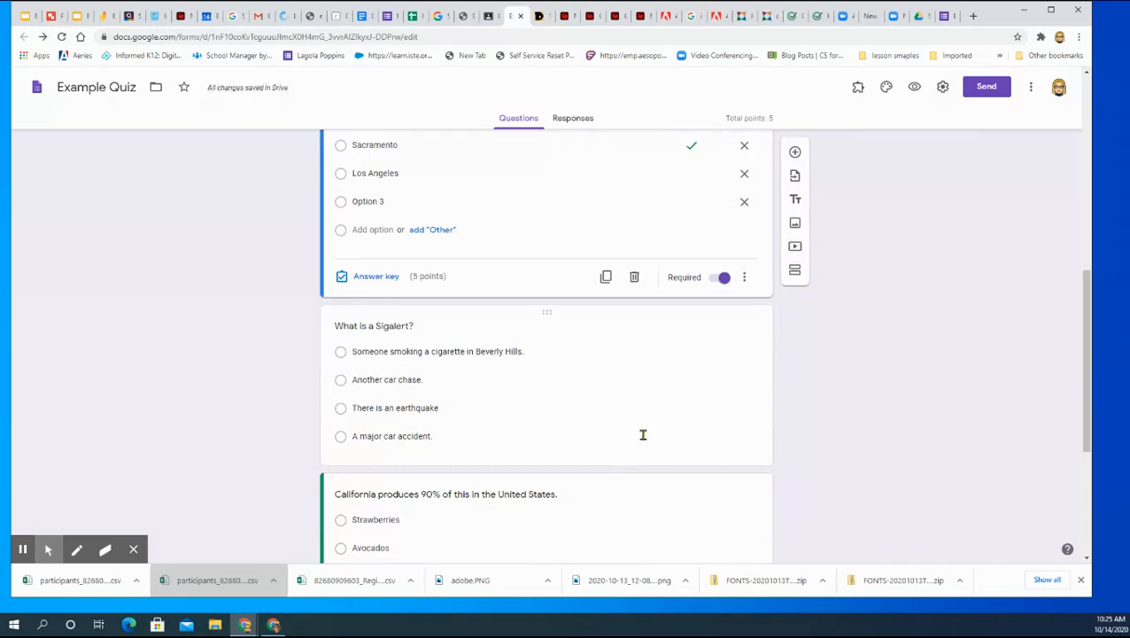
pyautogui.click(588, 400)
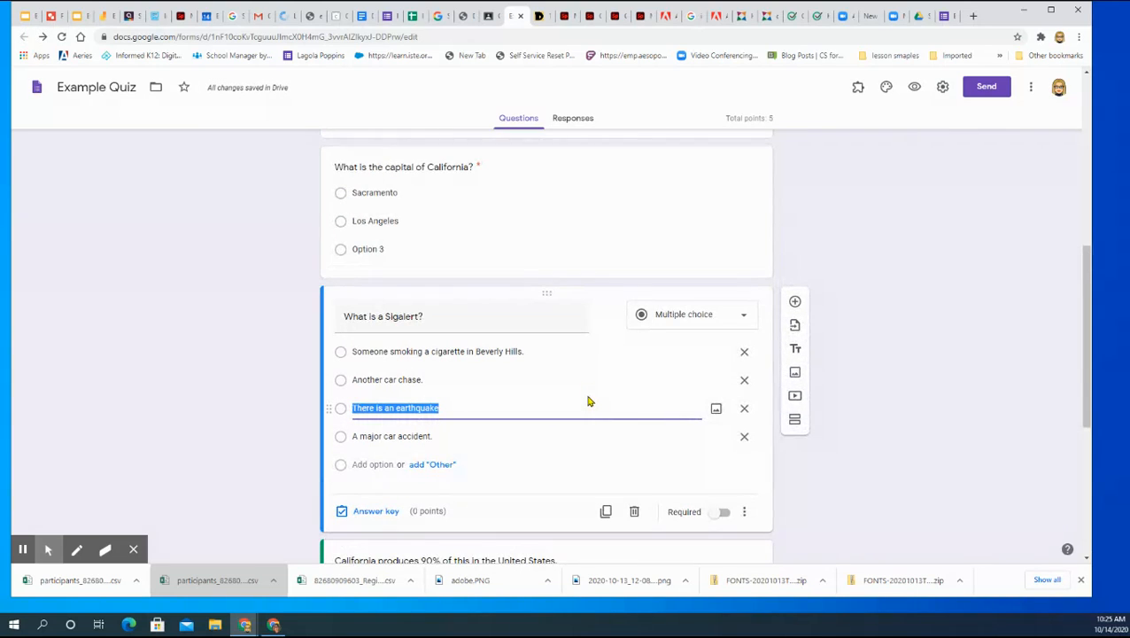
pyautogui.click(715, 512)
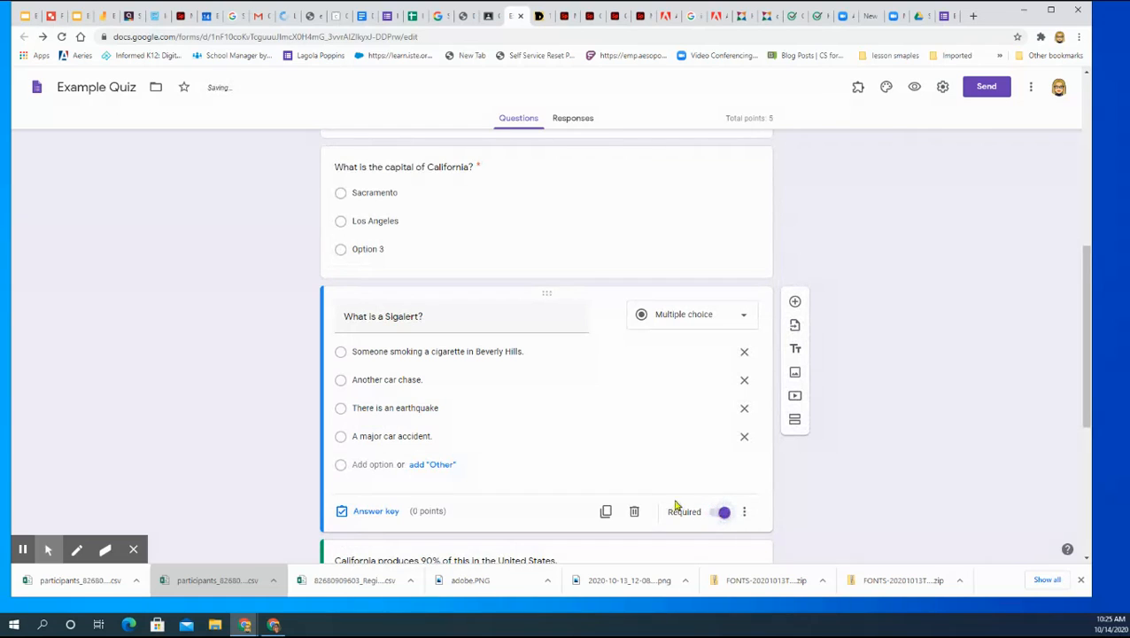
# Step: For the Sigalert question, key "A major car accident." as the correct answer worth 5 points and turn on shuffled option order
pyautogui.click(342, 440)
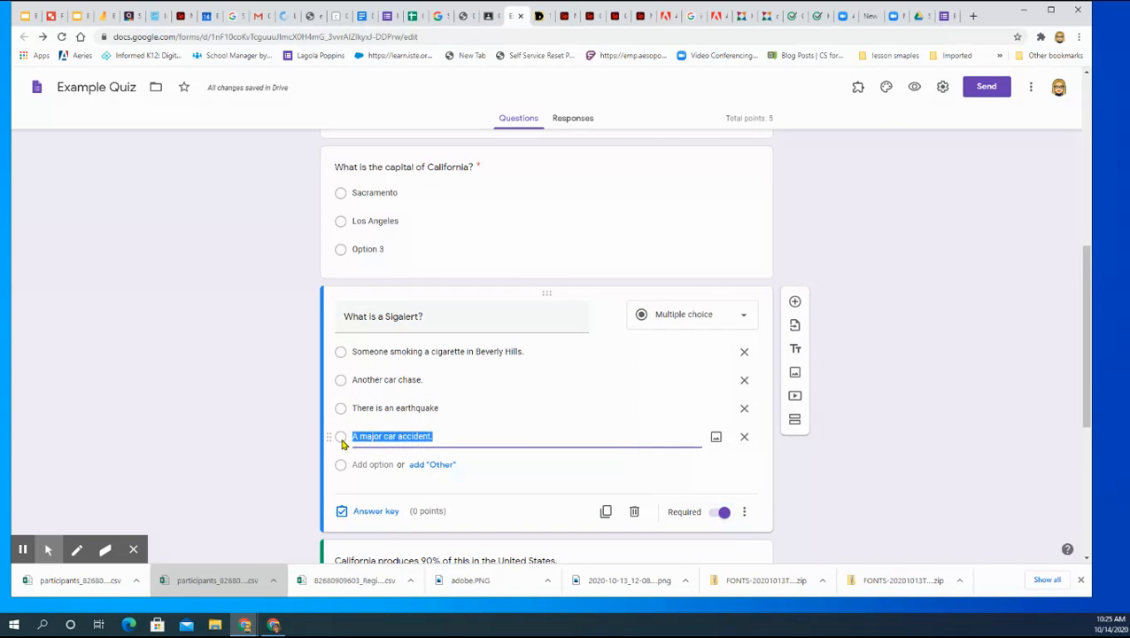
pyautogui.click(361, 512)
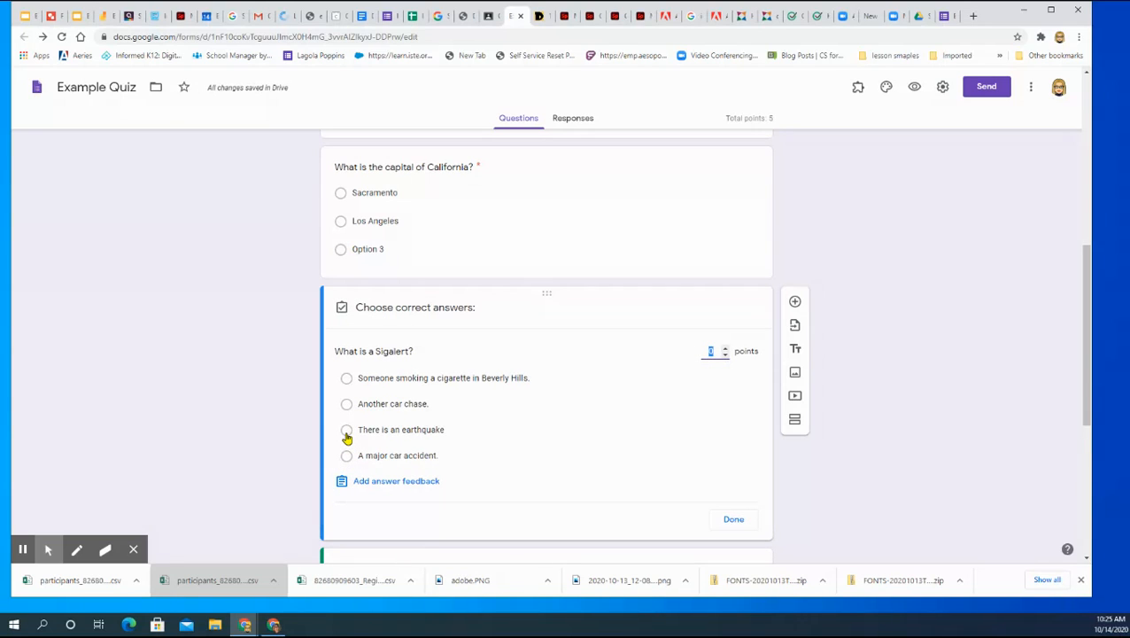
pyautogui.click(347, 457)
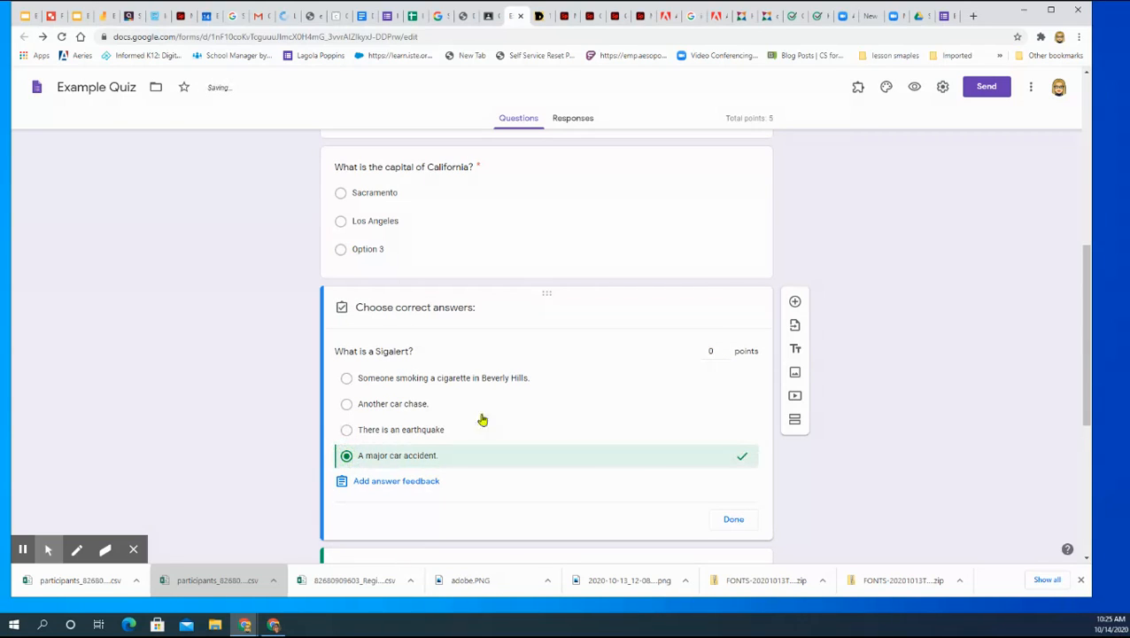
pyautogui.click(726, 348)
pyautogui.click(726, 349)
pyautogui.click(725, 349)
pyautogui.click(726, 349)
pyautogui.click(726, 349)
pyautogui.click(742, 520)
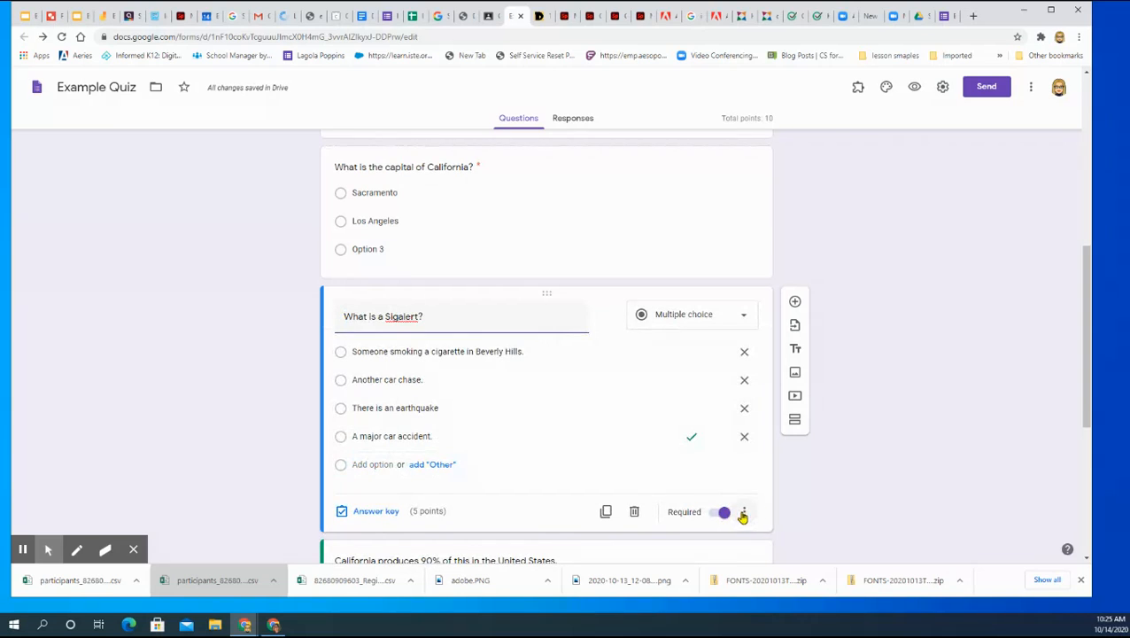
pyautogui.click(743, 514)
pyautogui.click(802, 535)
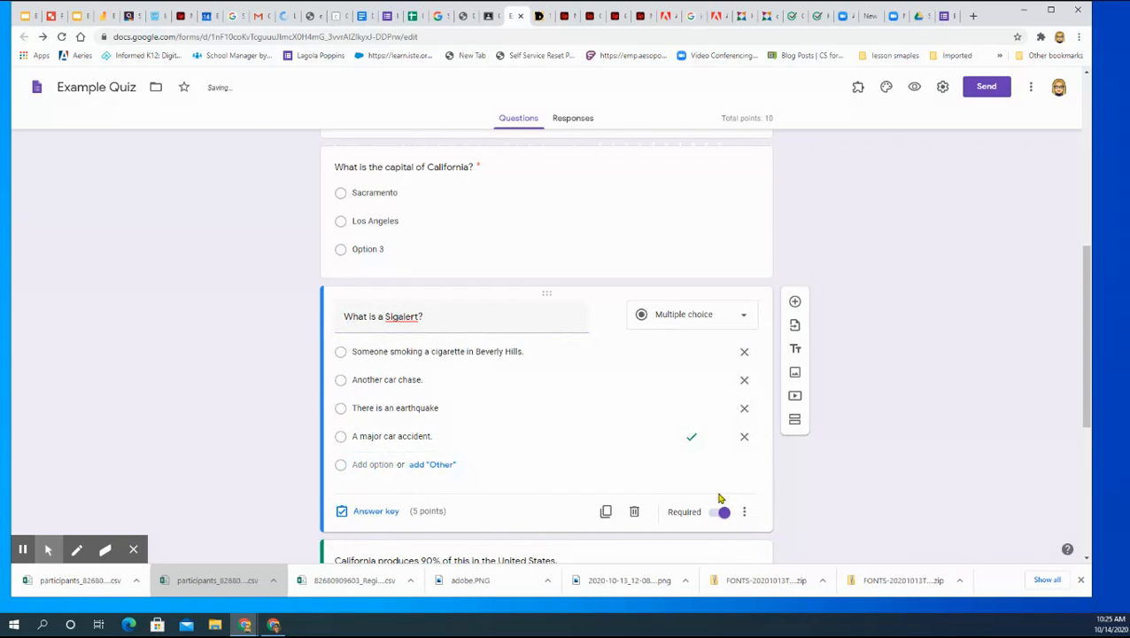
# Step: Make the question "California produces 90% of this in the United States." required
pyautogui.scroll(-4, 719, 497)
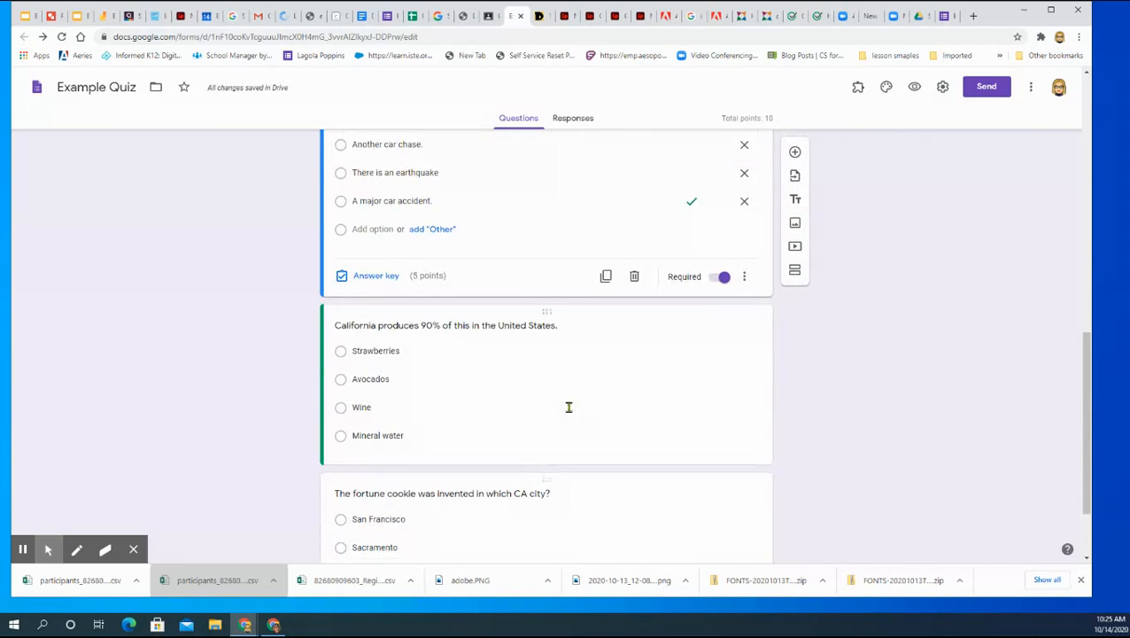
pyautogui.click(473, 403)
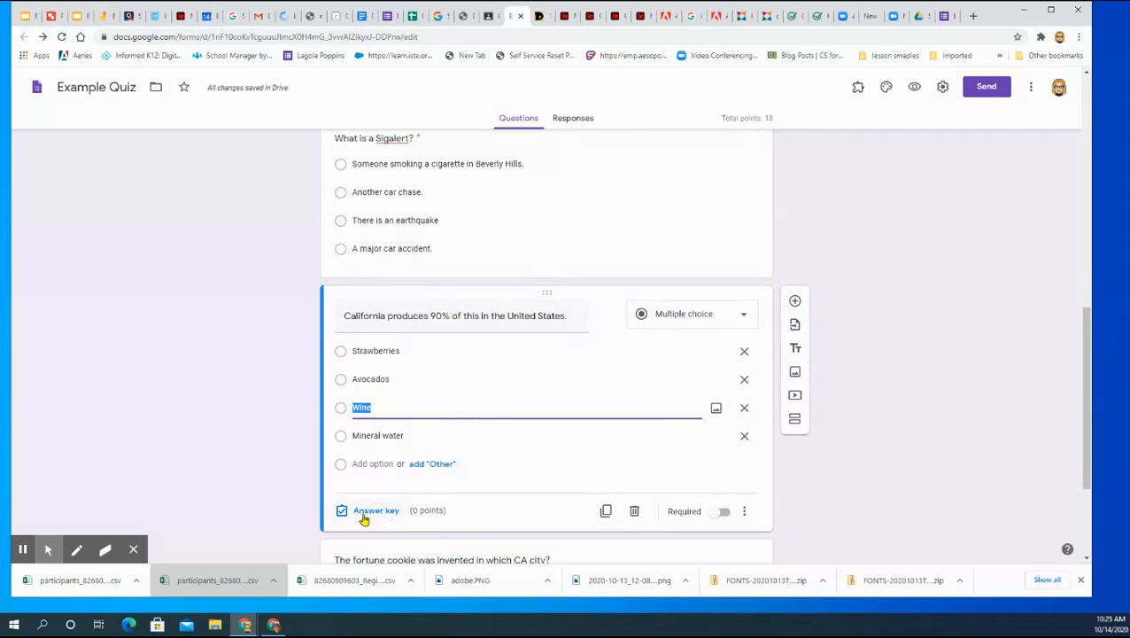
pyautogui.click(718, 511)
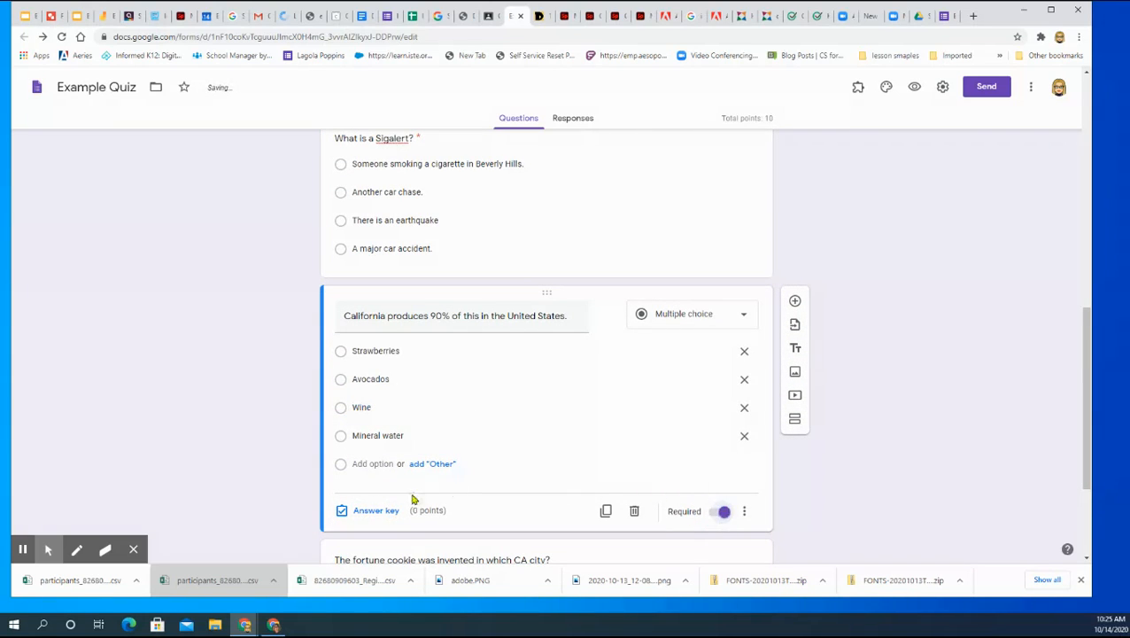
# Step: For the "California produces 90%" question, key "Wine" as the correct answer worth 5 points and turn on shuffled option order
pyautogui.click(363, 510)
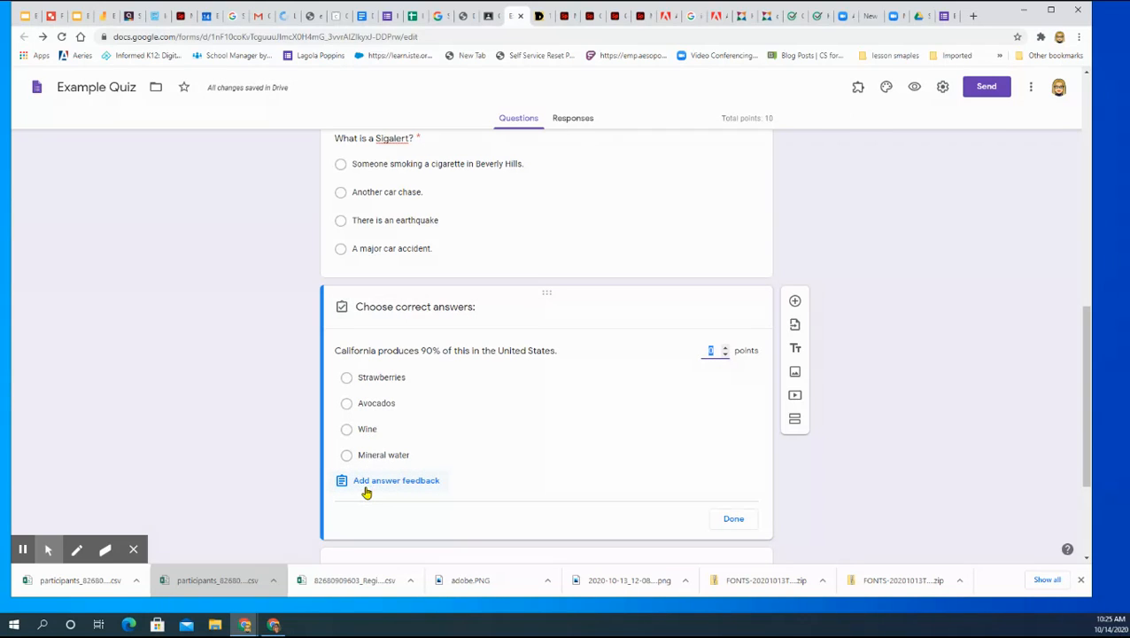
pyautogui.click(347, 428)
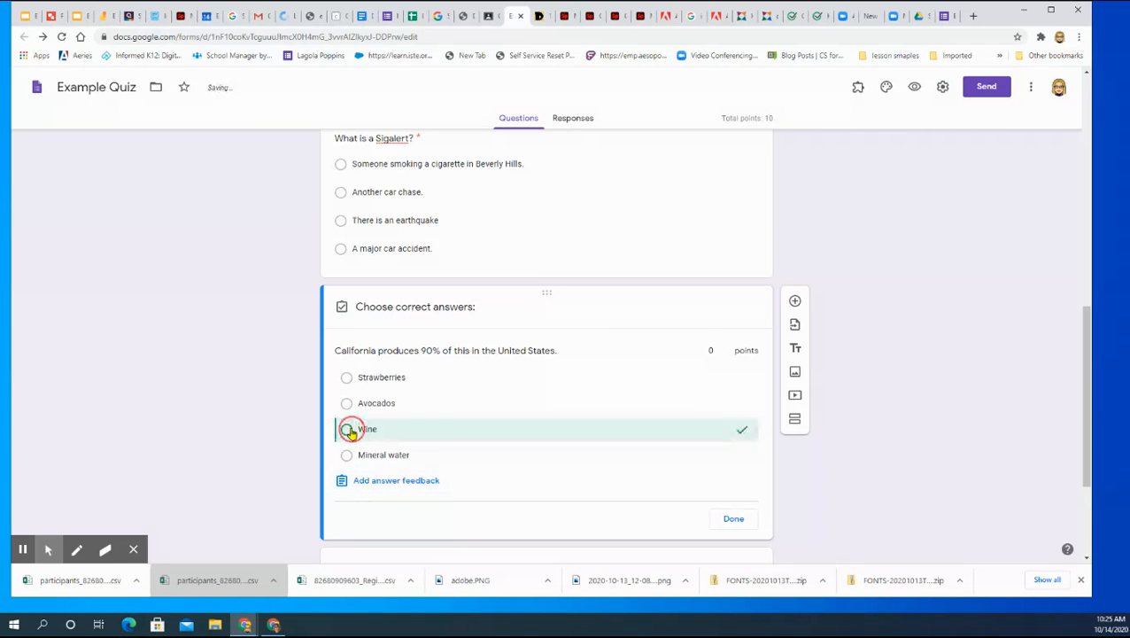
pyautogui.click(726, 348)
pyautogui.click(726, 350)
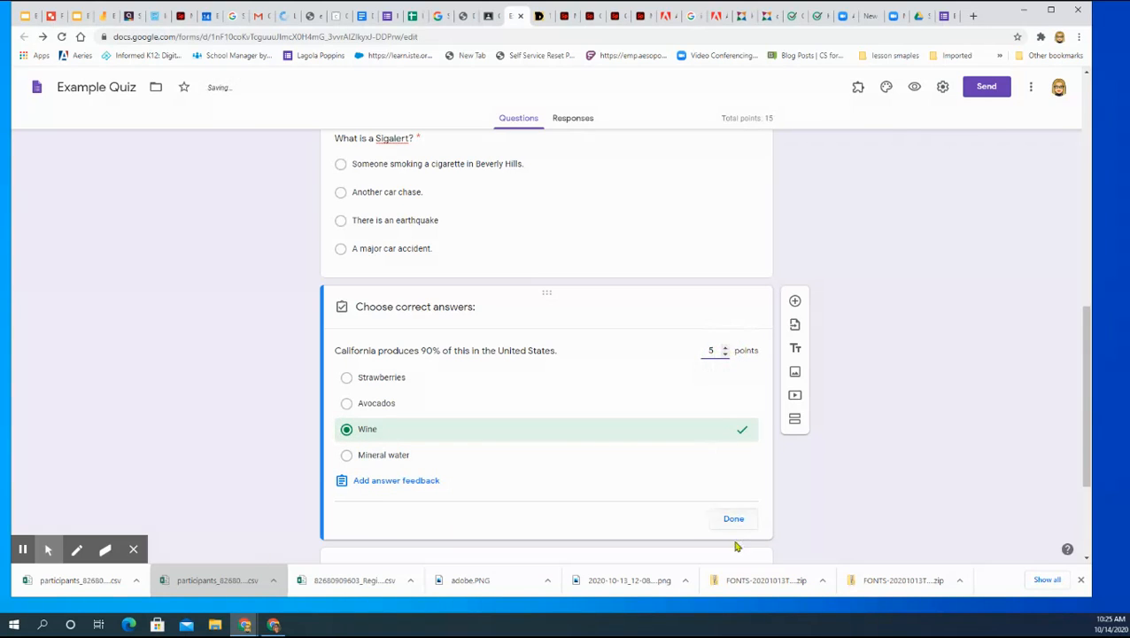
pyautogui.click(737, 523)
pyautogui.click(745, 514)
pyautogui.click(763, 534)
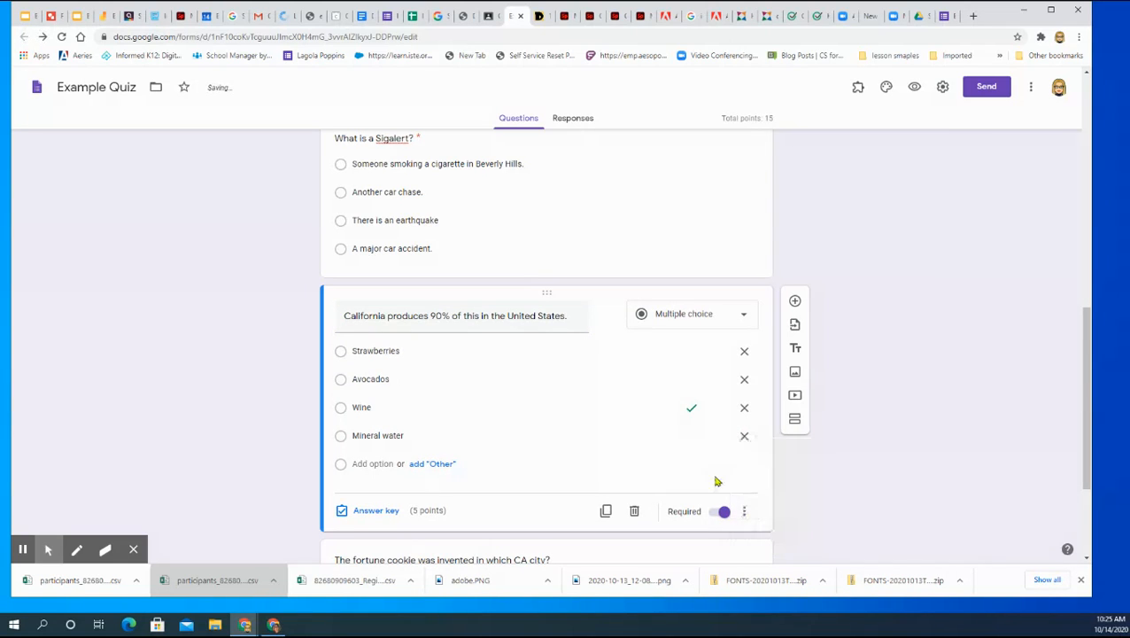
# Step: Make the question "The fortune cookie was invented in which CA city?" required
pyautogui.scroll(-2, 701, 461)
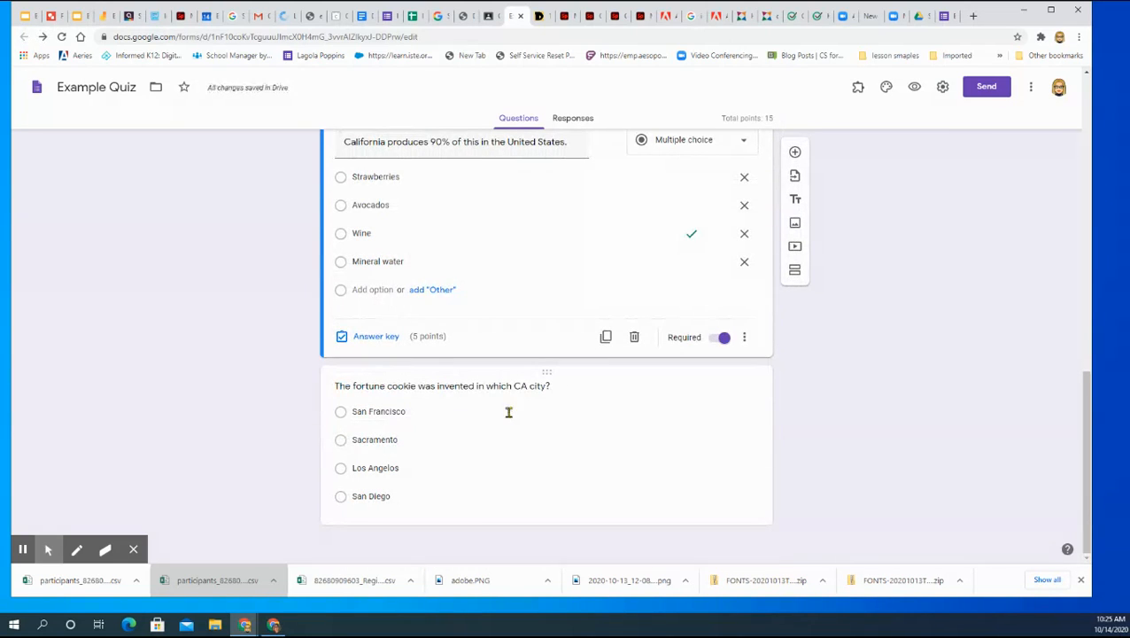
pyautogui.click(543, 442)
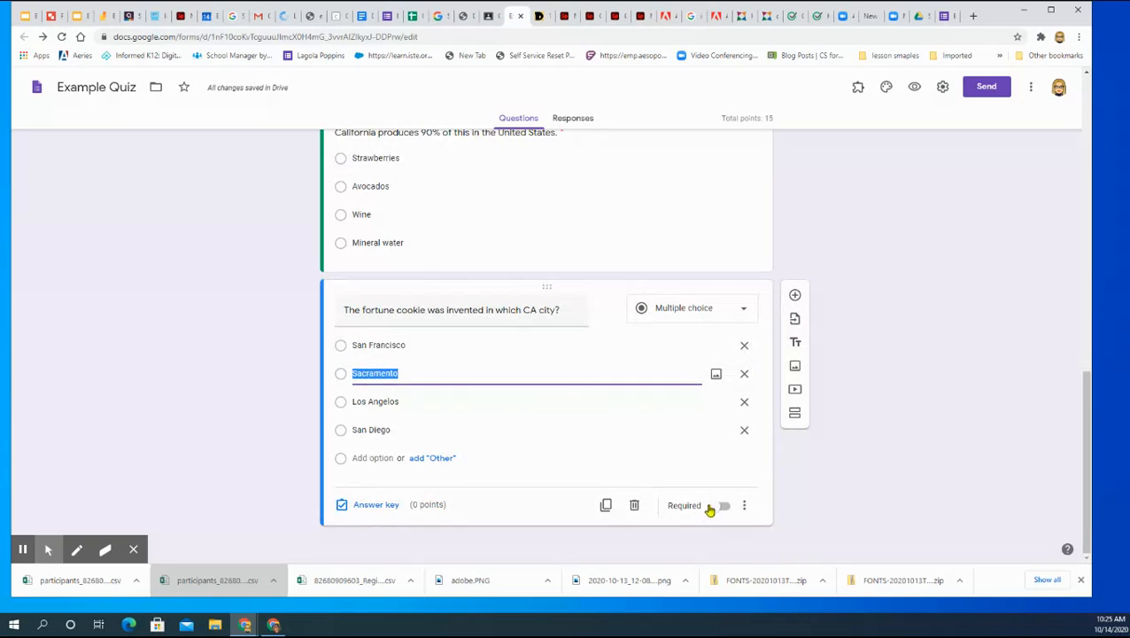
pyautogui.click(715, 504)
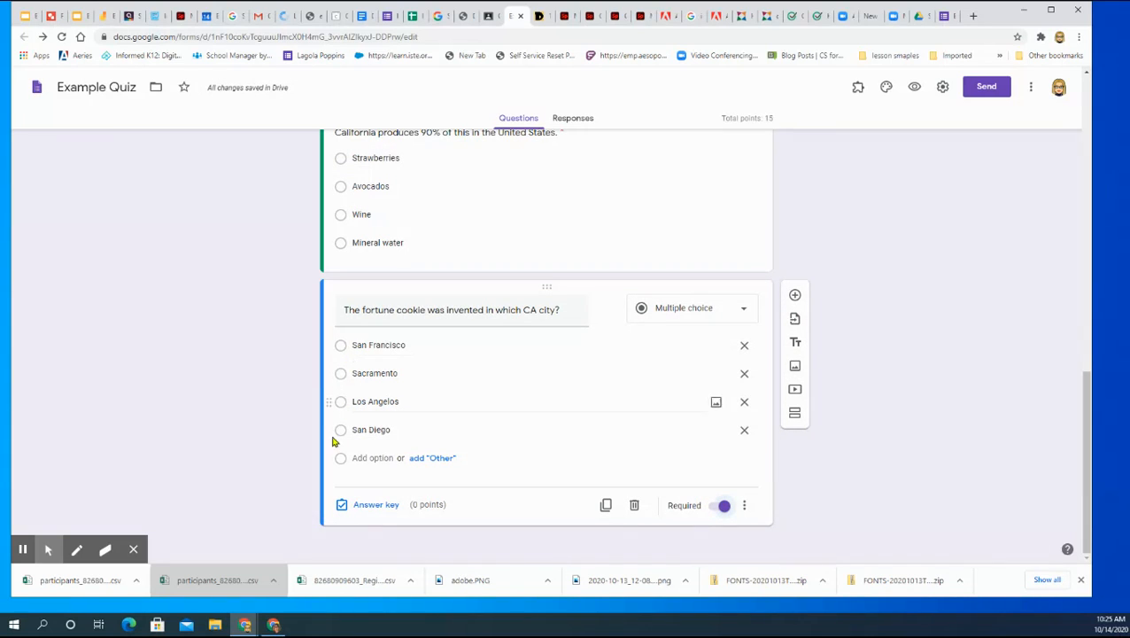
# Step: For the fortune cookie question, key "San Francisco" as the correct answer worth 5 points and turn on shuffled option order
pyautogui.click(365, 504)
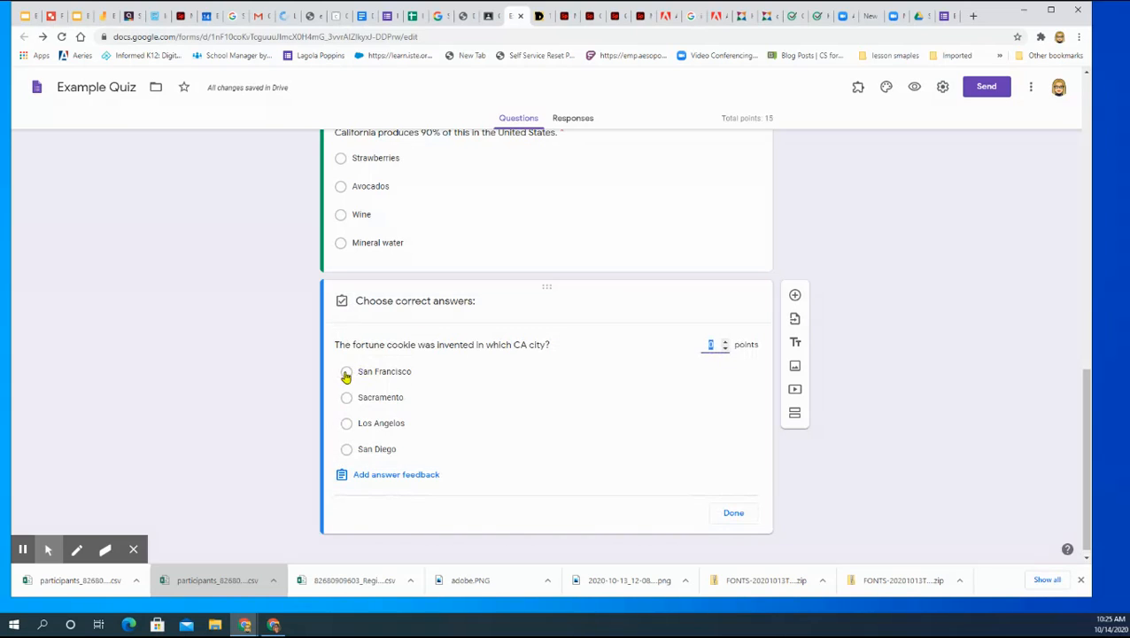
pyautogui.click(346, 373)
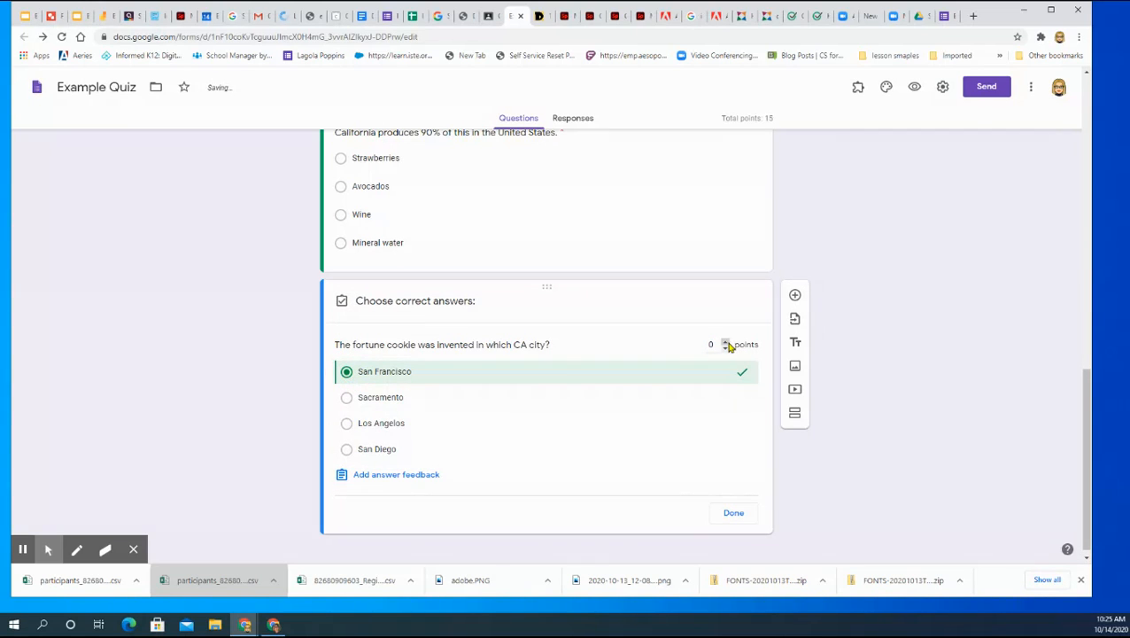
pyautogui.click(725, 342)
pyautogui.click(725, 341)
pyautogui.click(726, 341)
pyautogui.click(725, 513)
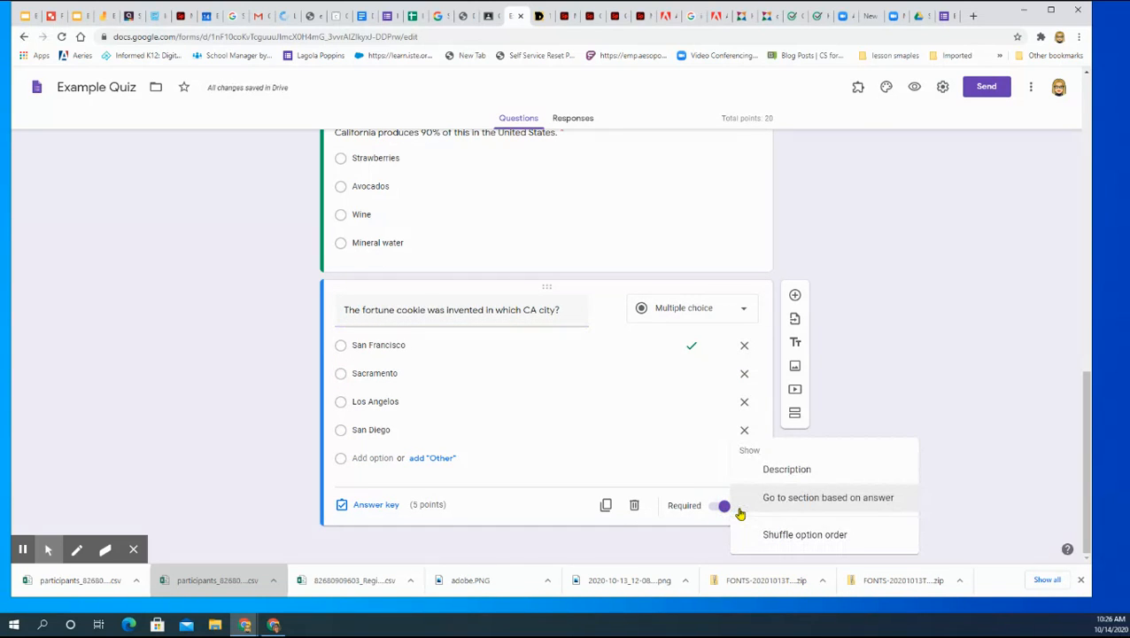
pyautogui.click(770, 534)
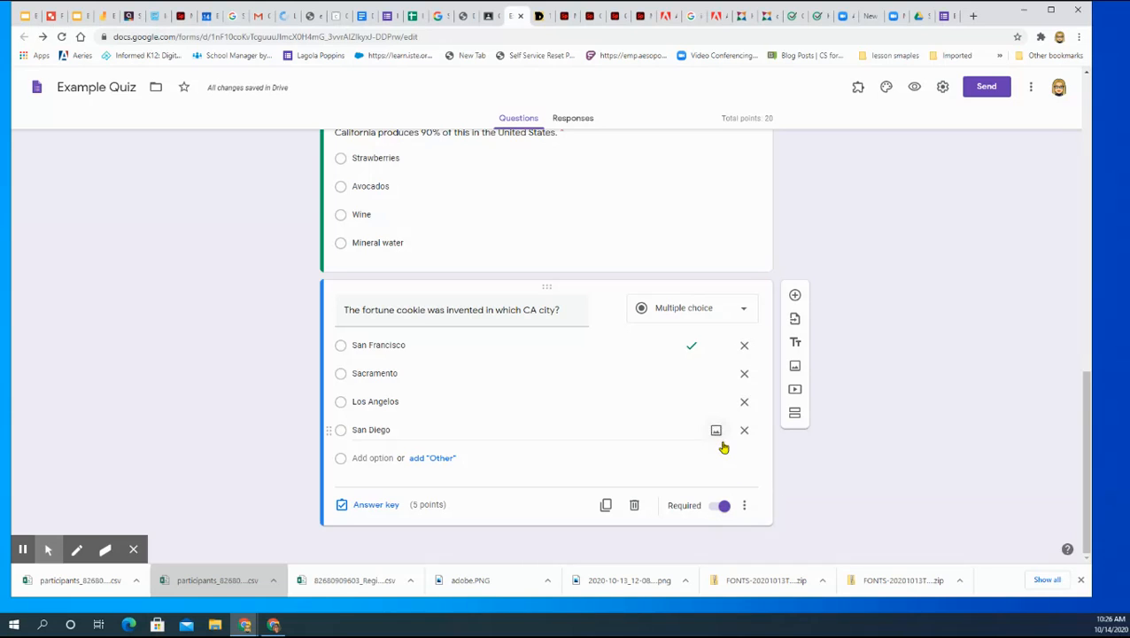
# Step: View the responses page of the Example Quiz form
pyautogui.scroll(8, 723, 446)
pyautogui.scroll(4, 815, 425)
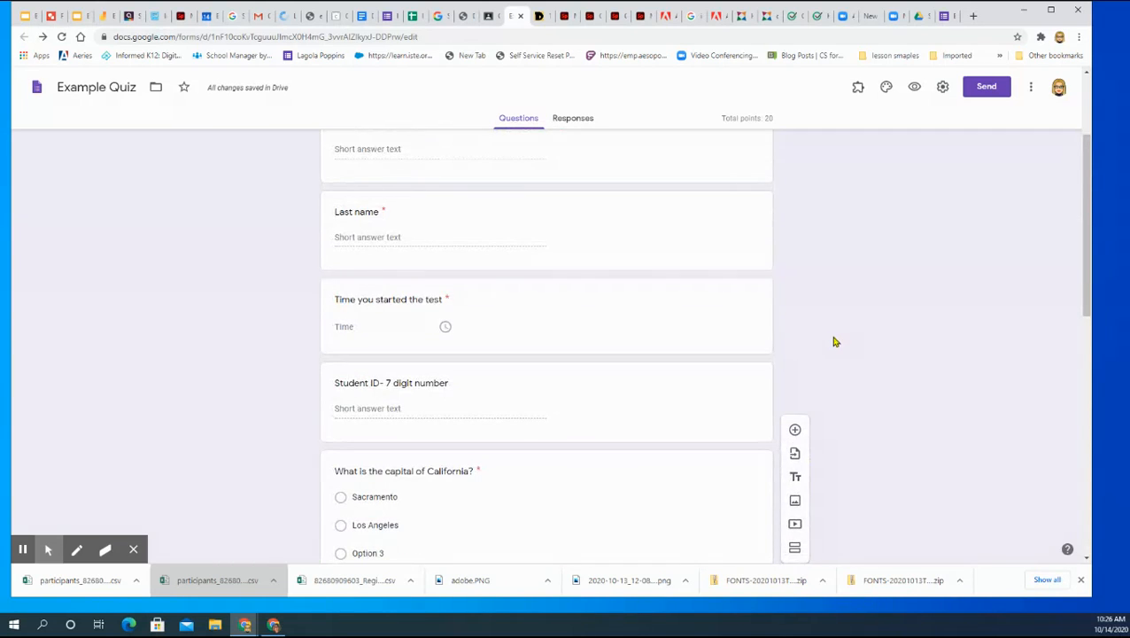
pyautogui.click(581, 119)
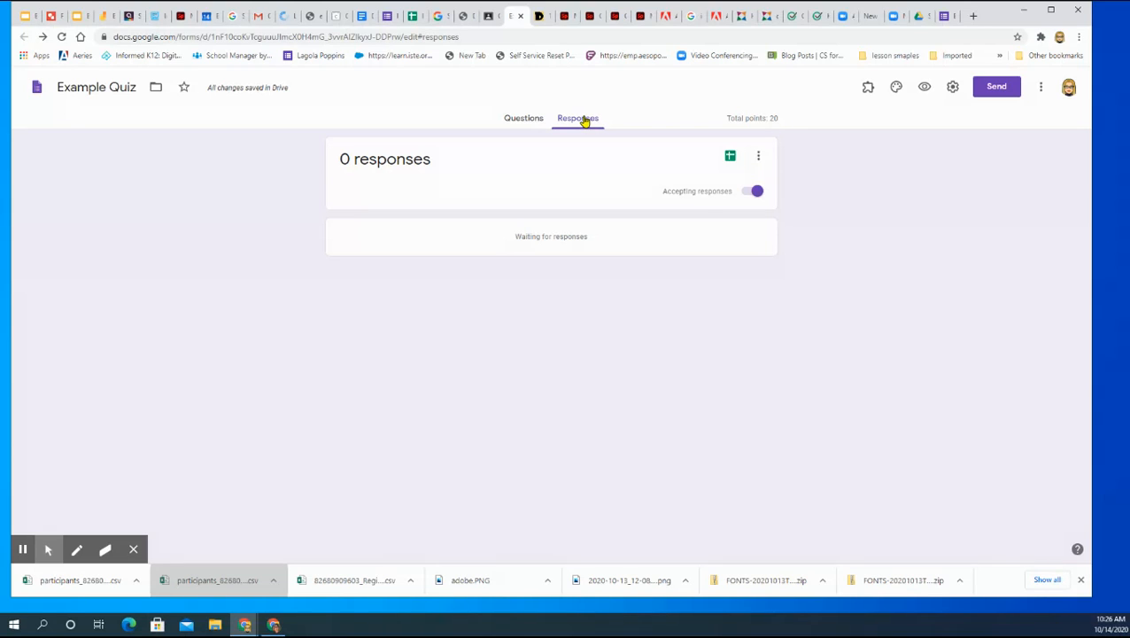
# Step: Switch to the Google Classroom assignment and turn on locked mode on Chromebooks for the attached Example Quiz
pyautogui.click(489, 18)
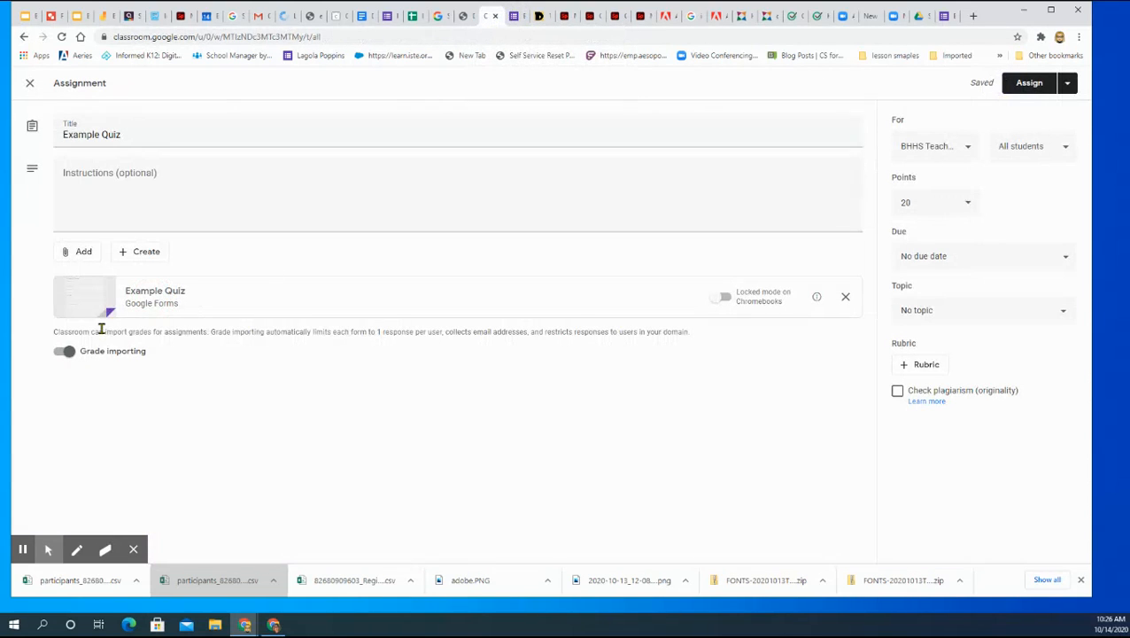
pyautogui.click(716, 297)
# Step: Open the Example Quiz form from the assignment and preview it as a respondent
pyautogui.click(147, 294)
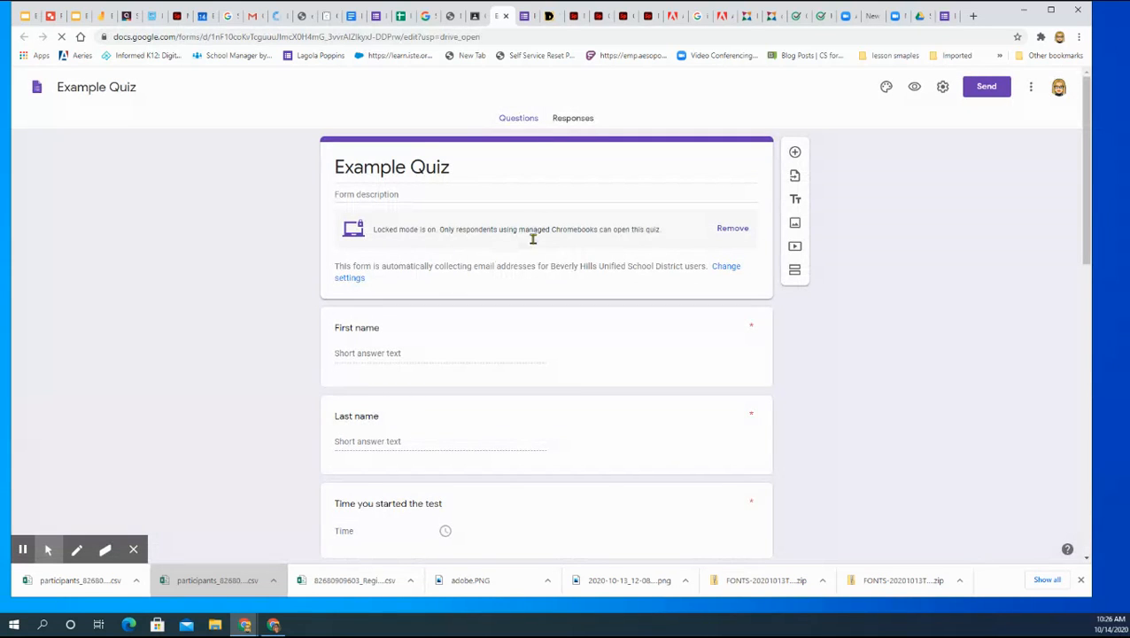
pyautogui.click(914, 88)
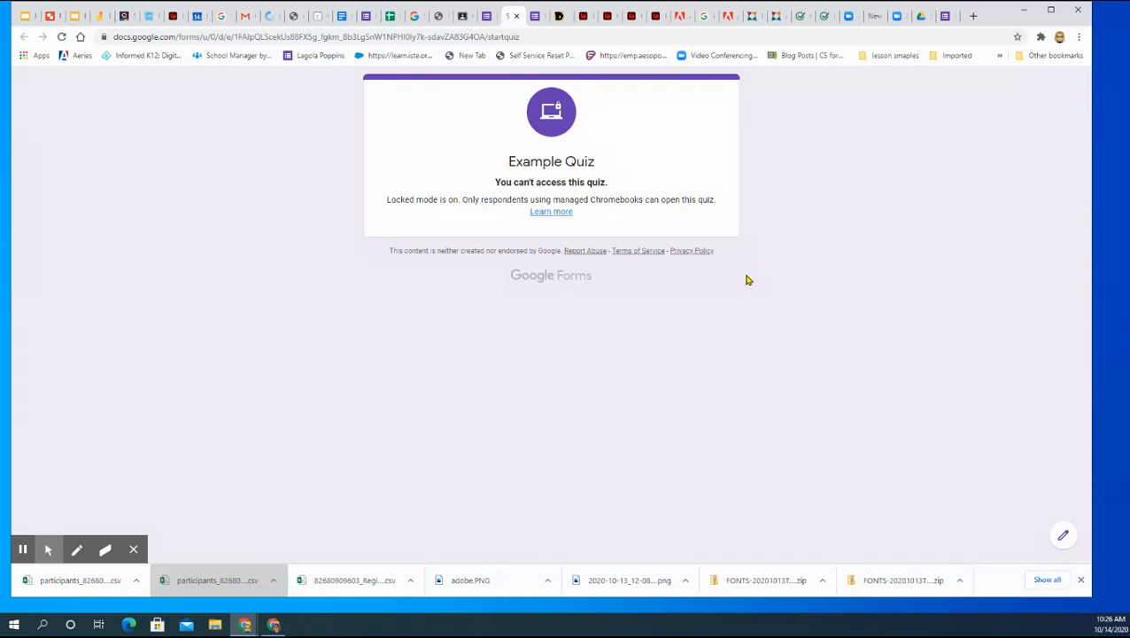
# Step: Return to the Google Classroom assignment and assign the Example Quiz immediately to all students
pyautogui.click(464, 21)
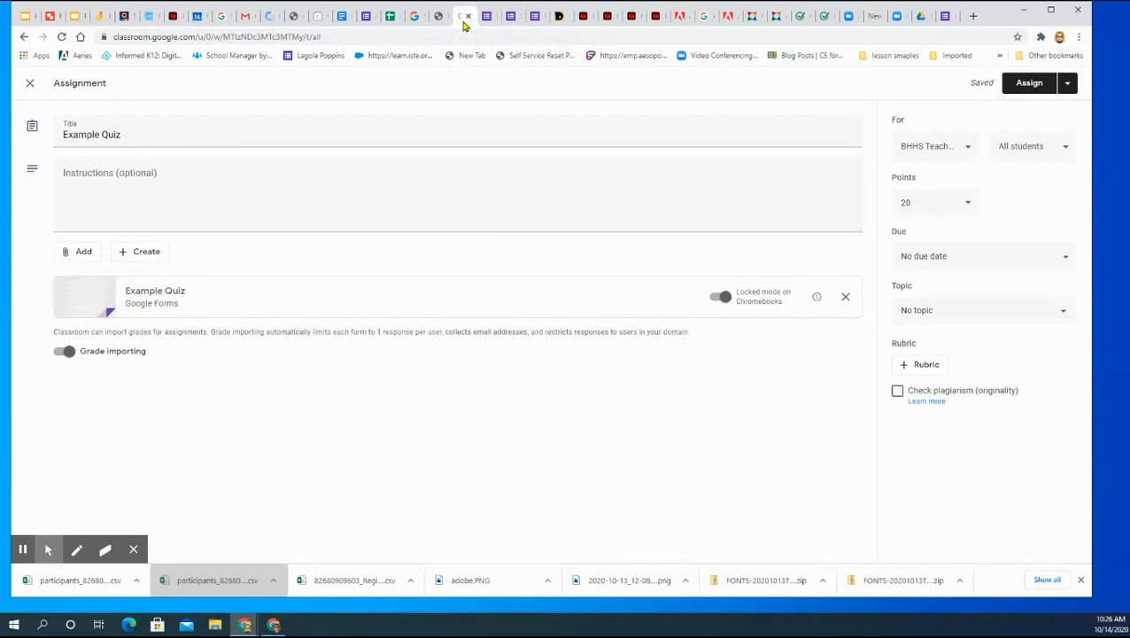
pyautogui.click(1065, 84)
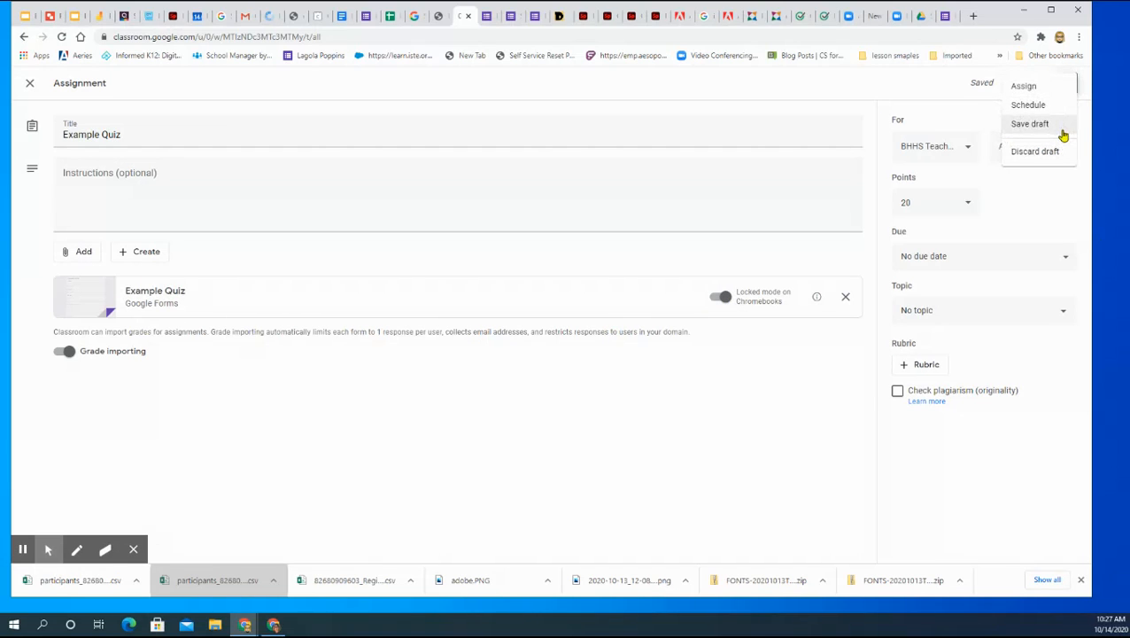
pyautogui.click(1025, 86)
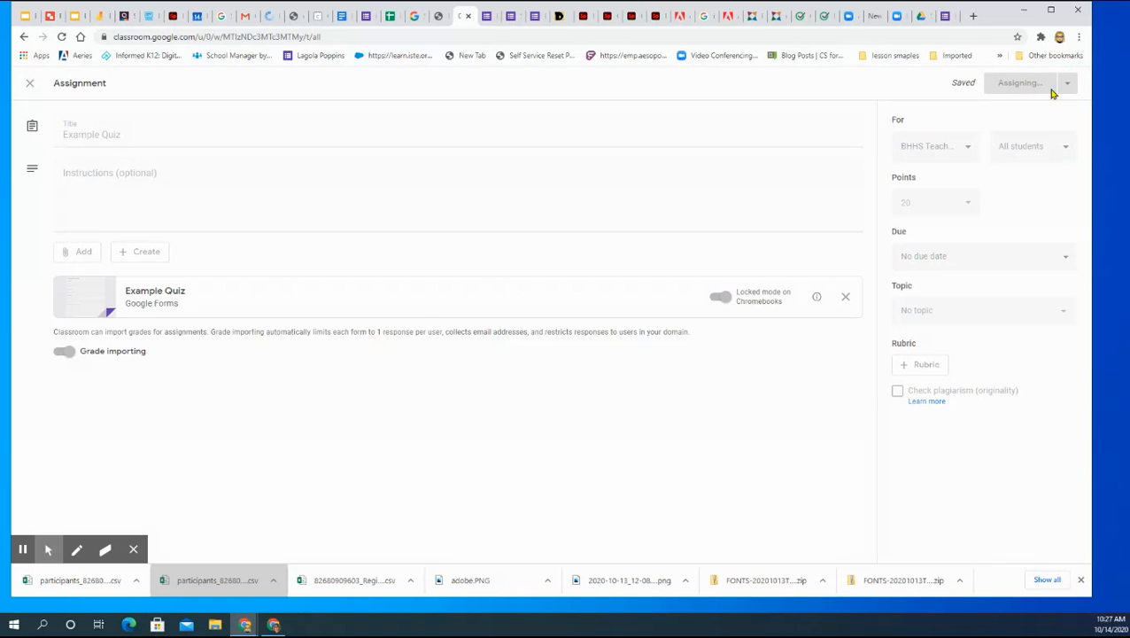